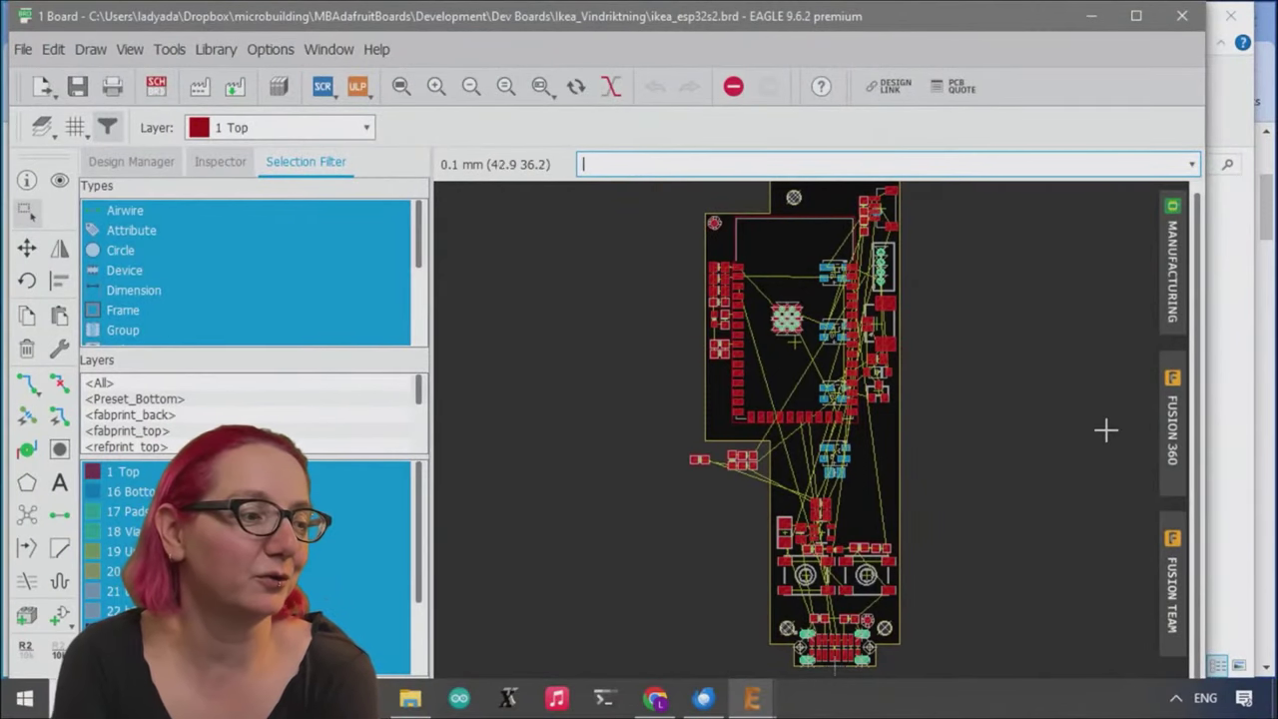
Examine the component placement across the ikea_esp32s2 board layout
scroll(813, 260, "up", 3)
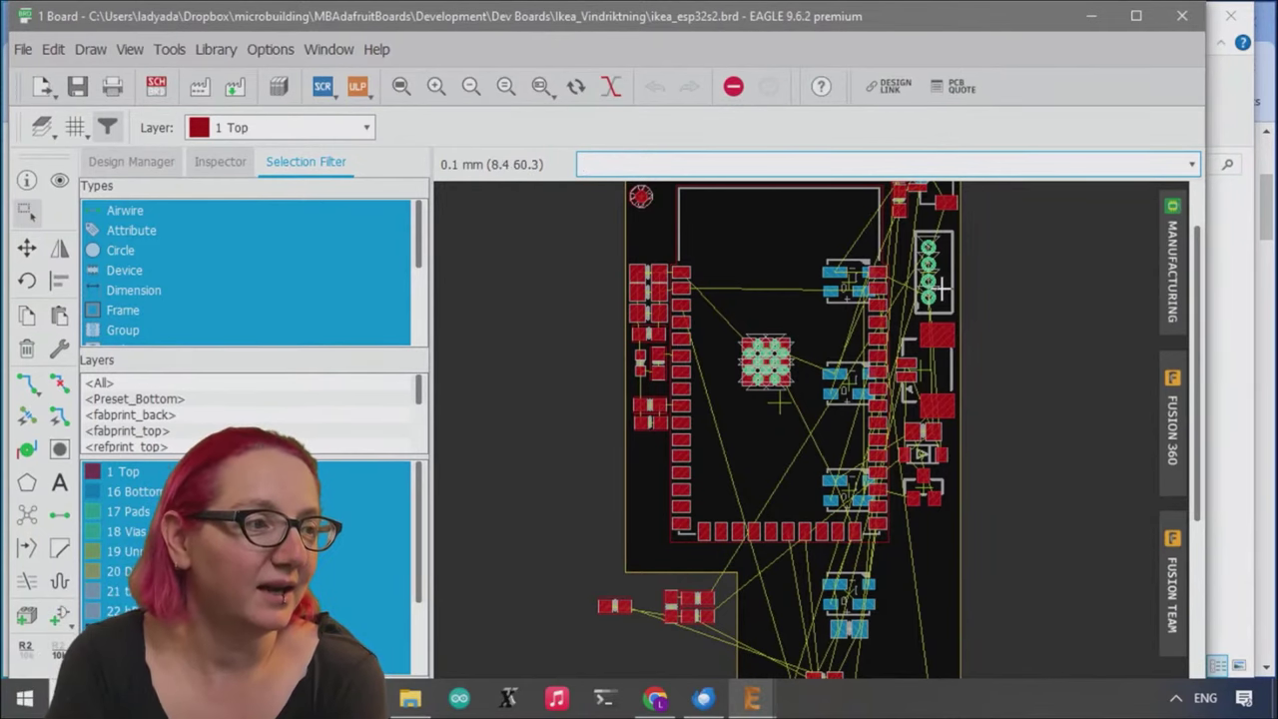
scroll(828, 319, "down", 2)
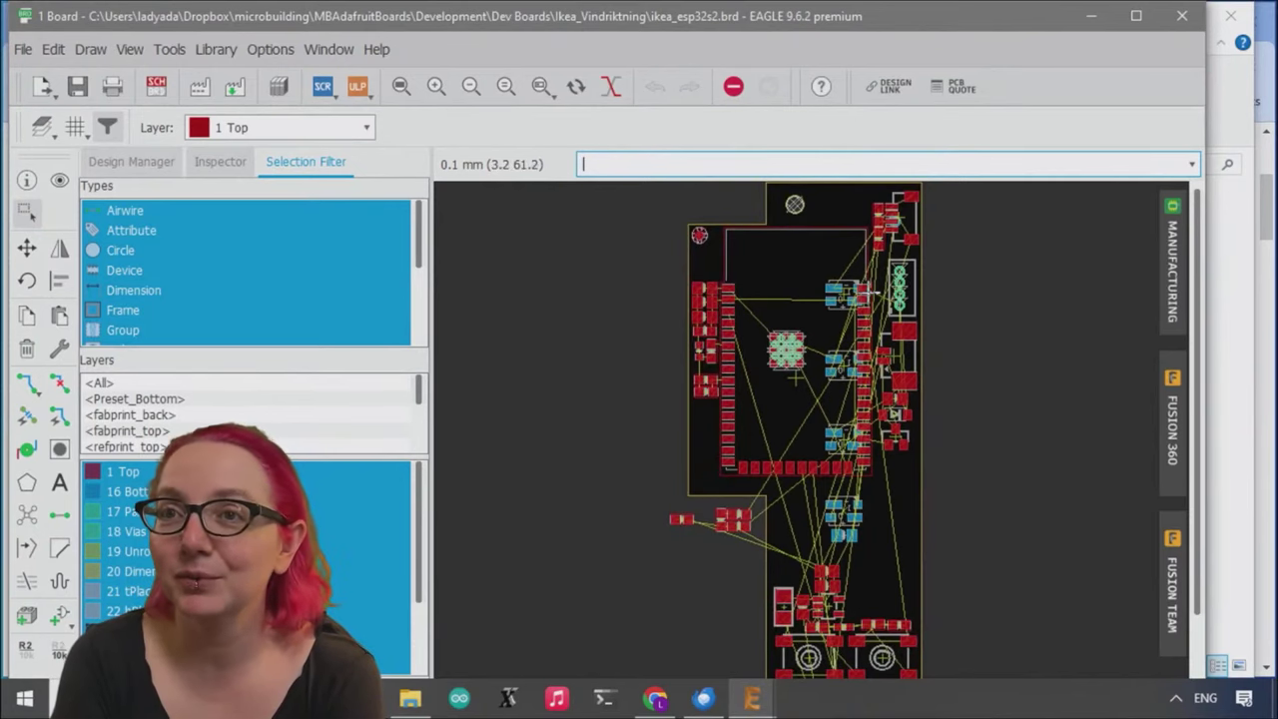
scroll(916, 220, "up", 1)
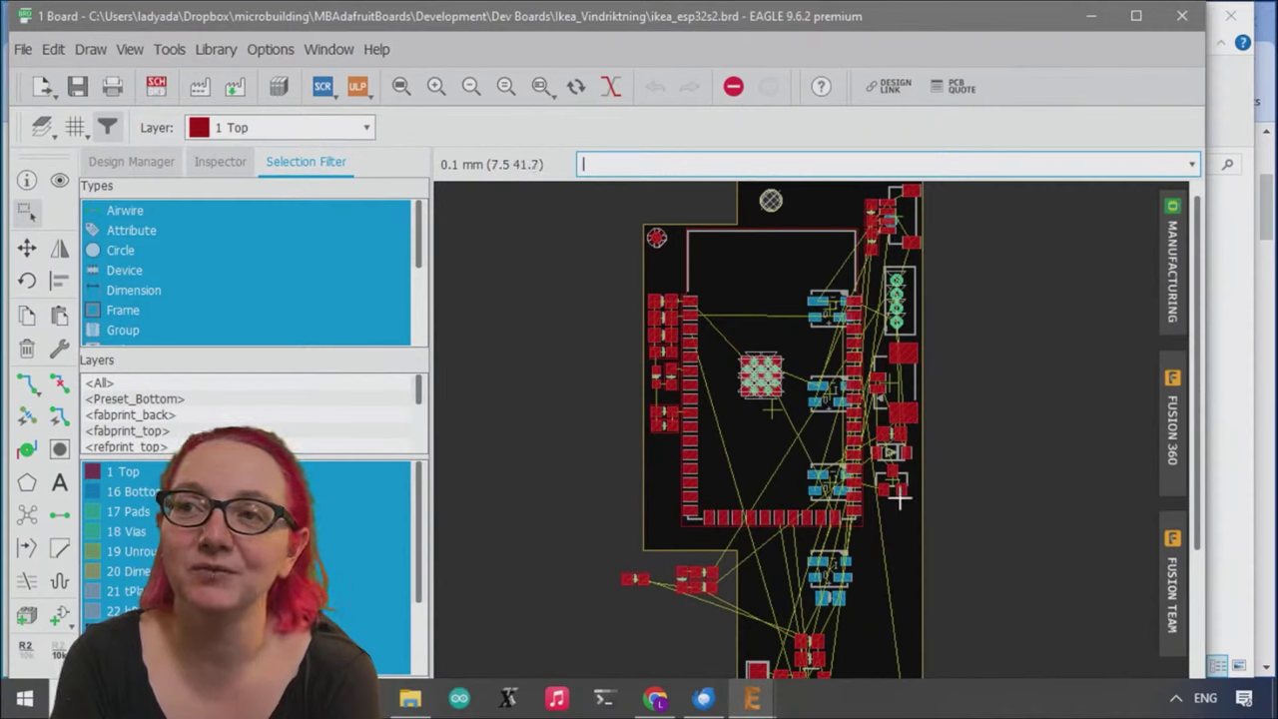
scroll(899, 295, "down", 1)
scroll(887, 331, "down", 1)
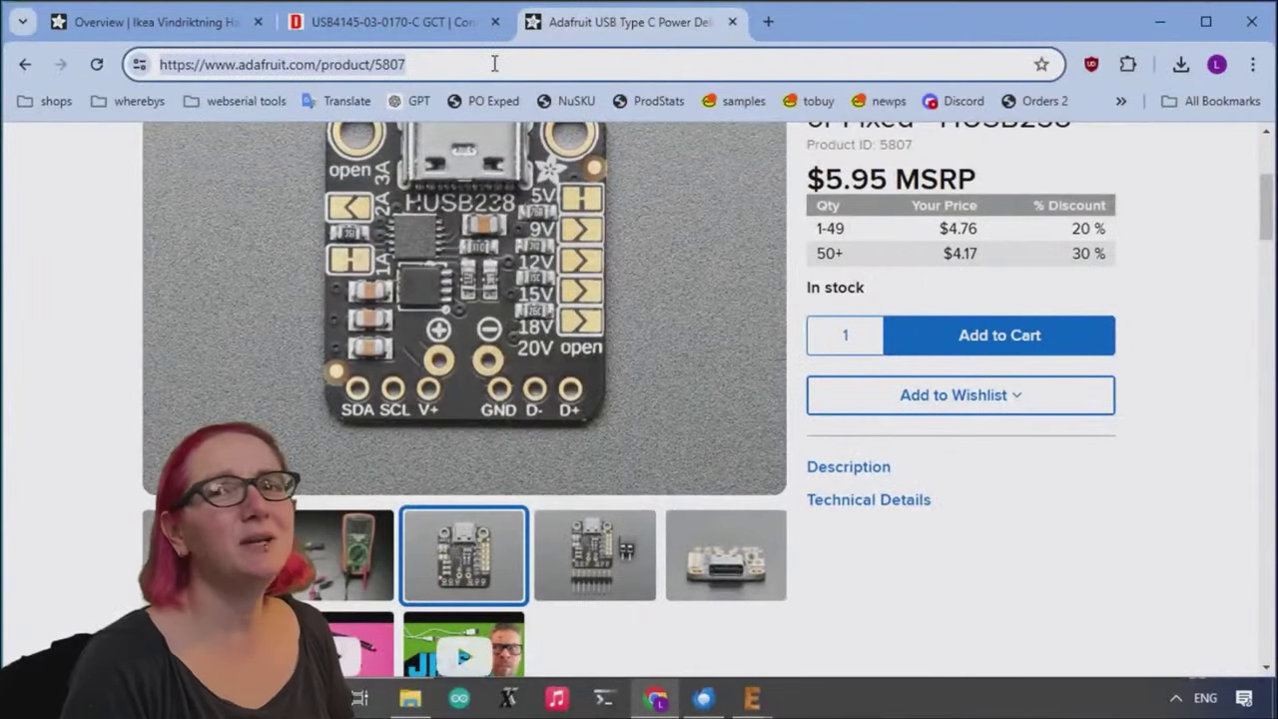
View the product photo that shows the HUSB238 breakout's USB-C connector from the front
scroll(320, 409, "up", 2)
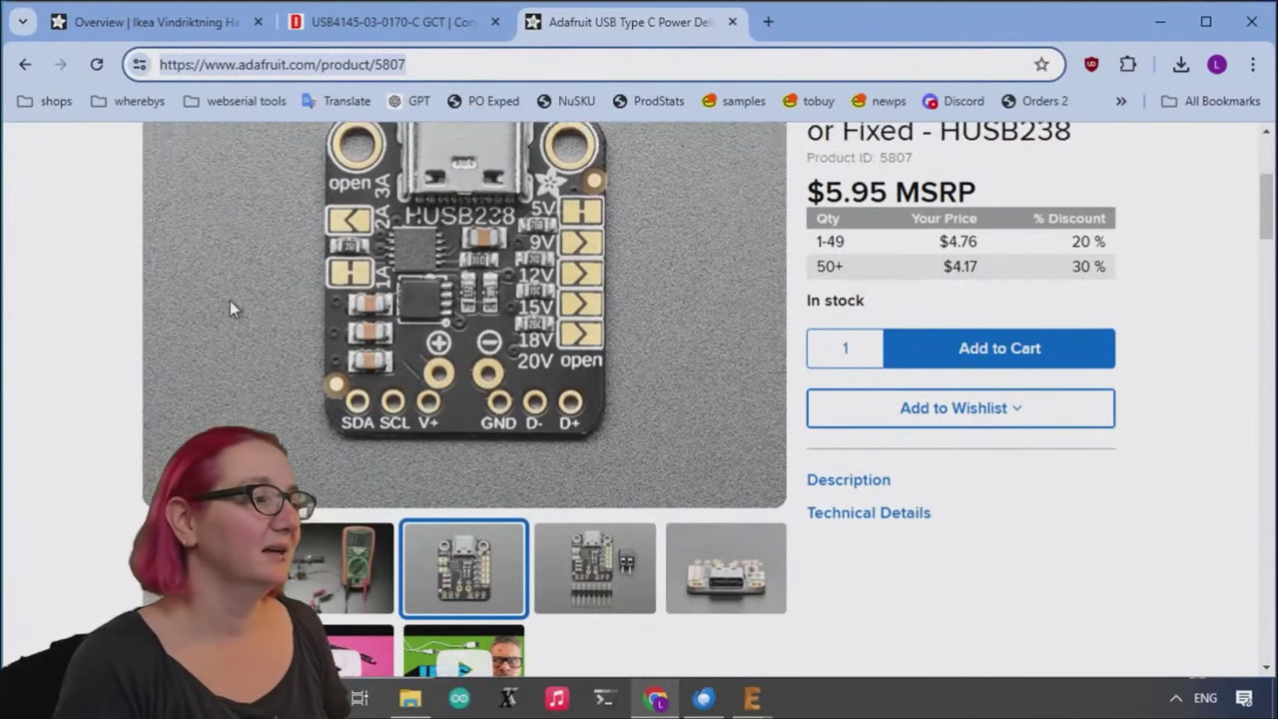
scroll(473, 324, "down", 1)
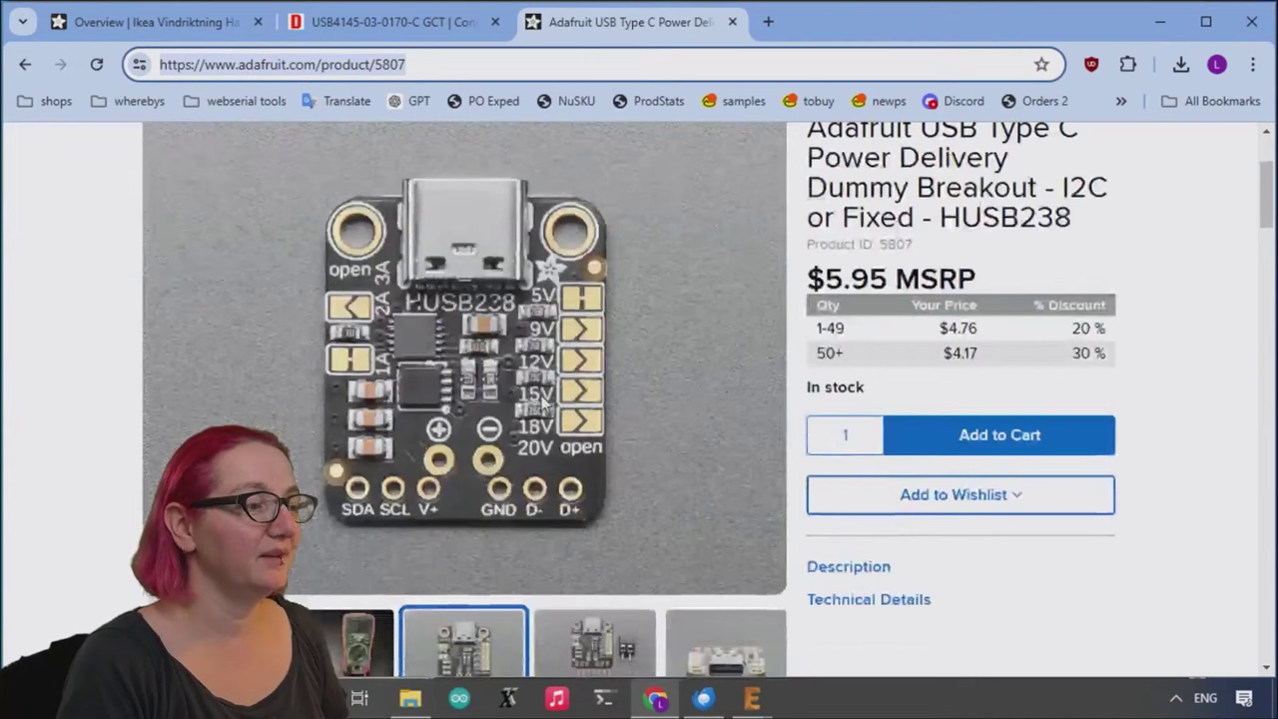
left_click(721, 644)
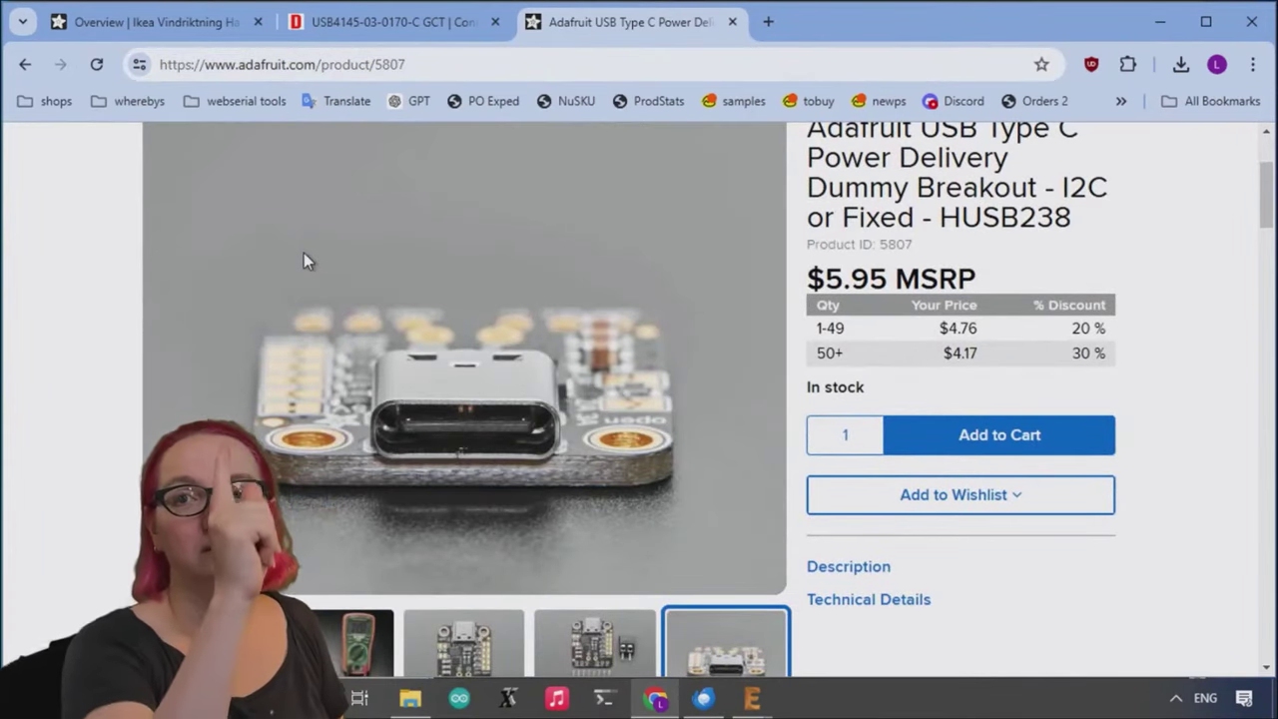
scroll(458, 228, "up", 2)
Go to the DigiKey website and search all products for "usb type c"
left_click(585, 70)
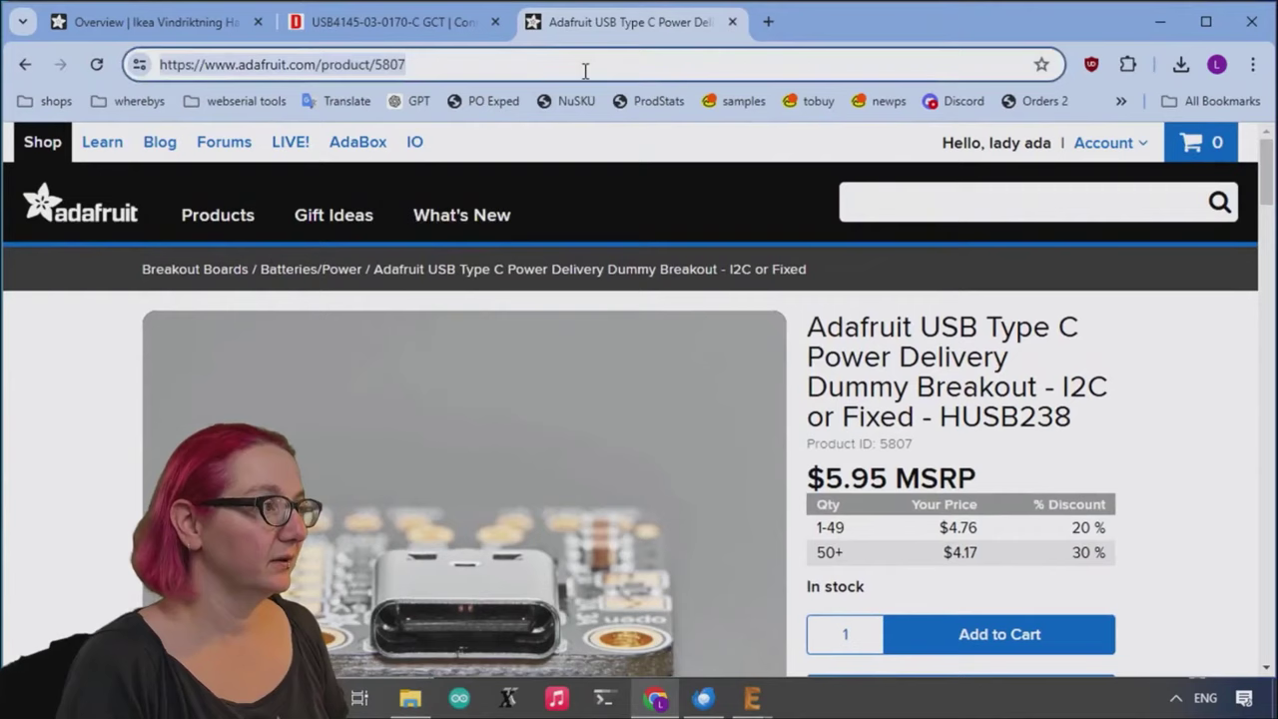
type("digi")
key("Return")
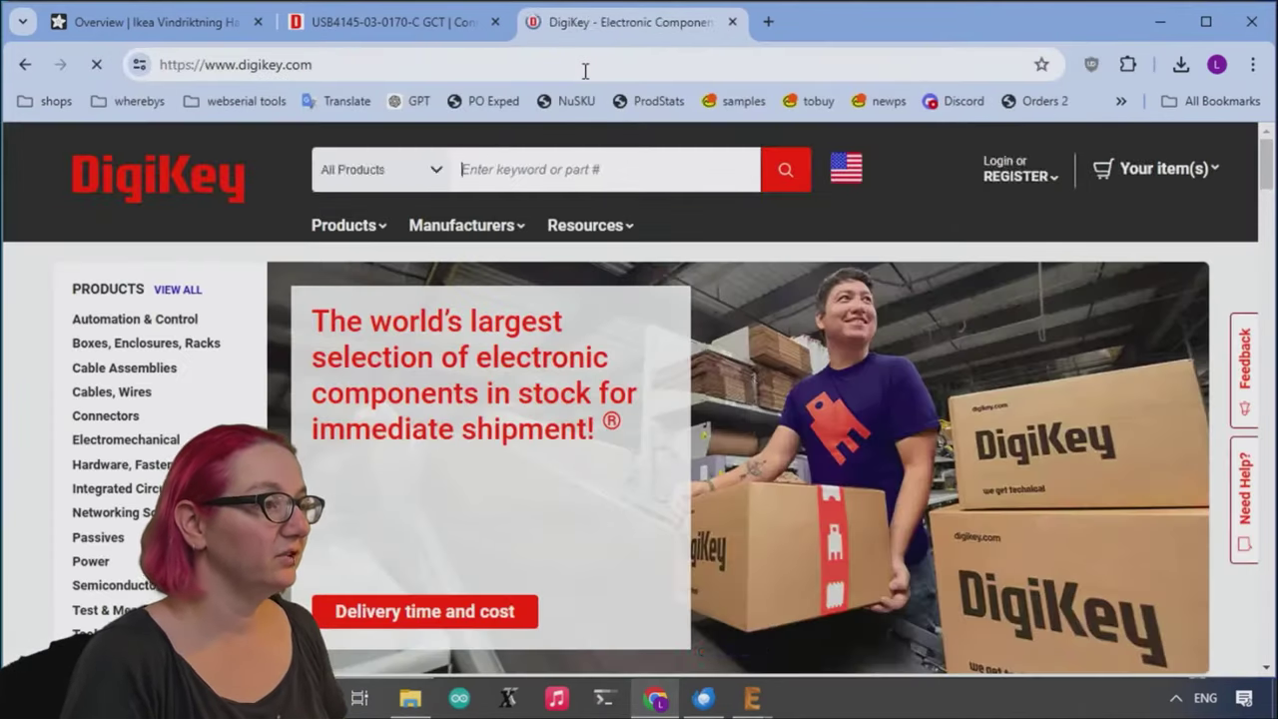
left_click(542, 177)
type("usb type c")
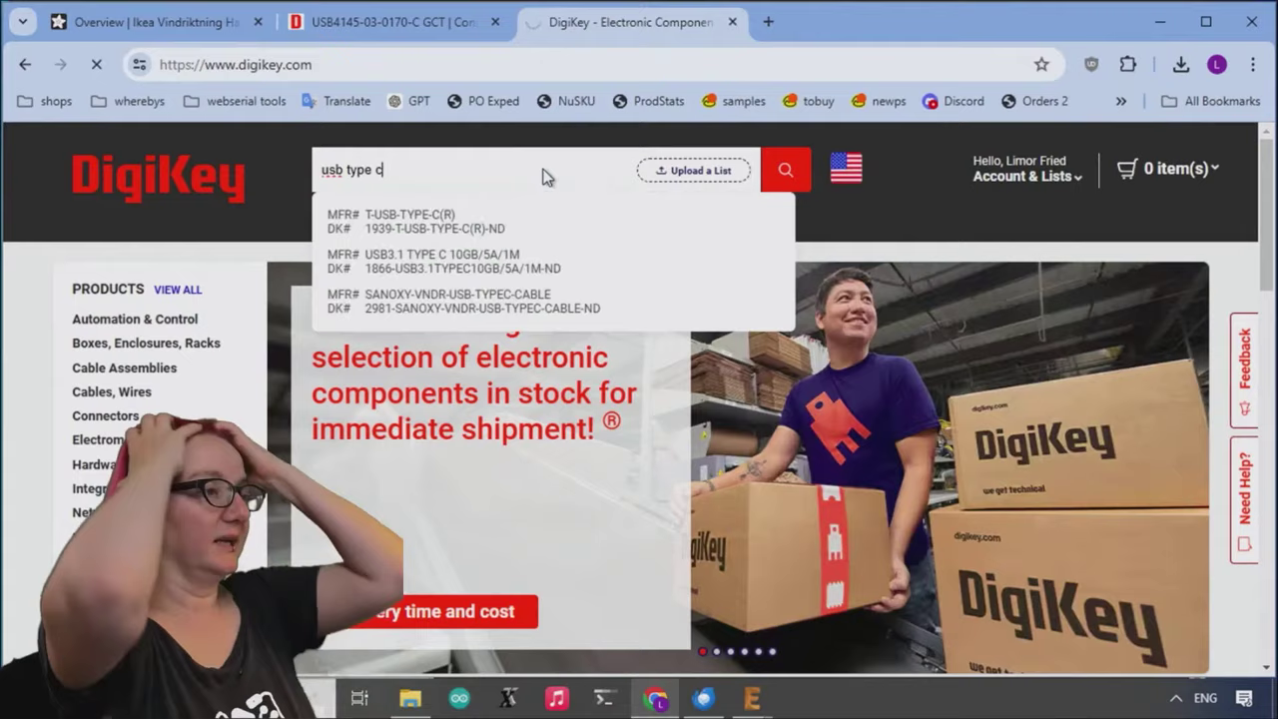
key("Return")
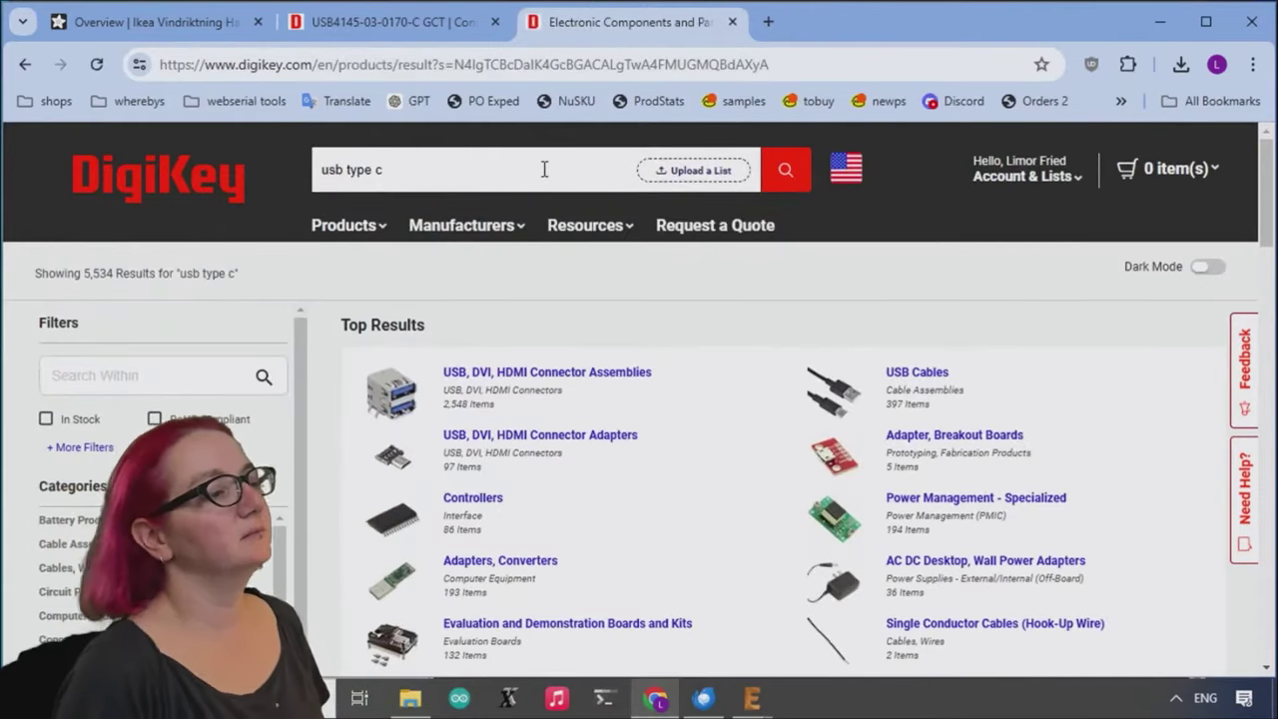
Open the USB, DVI, HDMI Connector Assemblies category and filter it to products with Active status
left_click(508, 380)
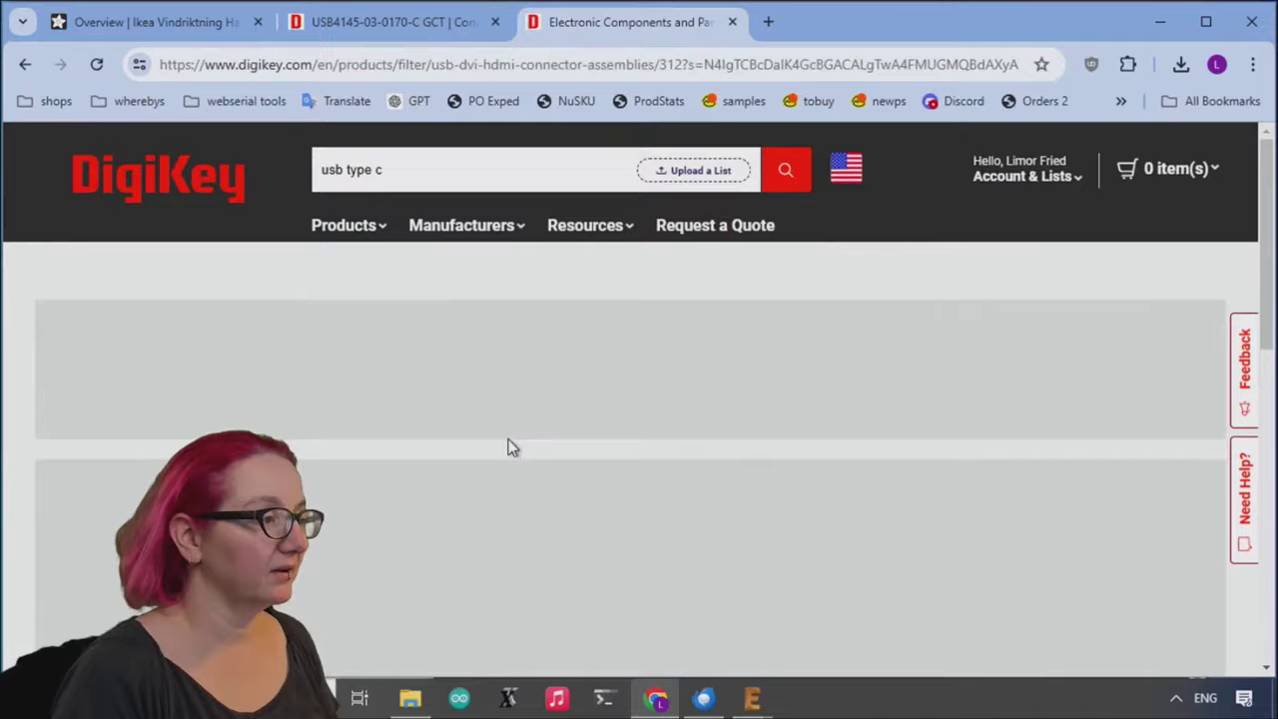
scroll(785, 350, "down", 2)
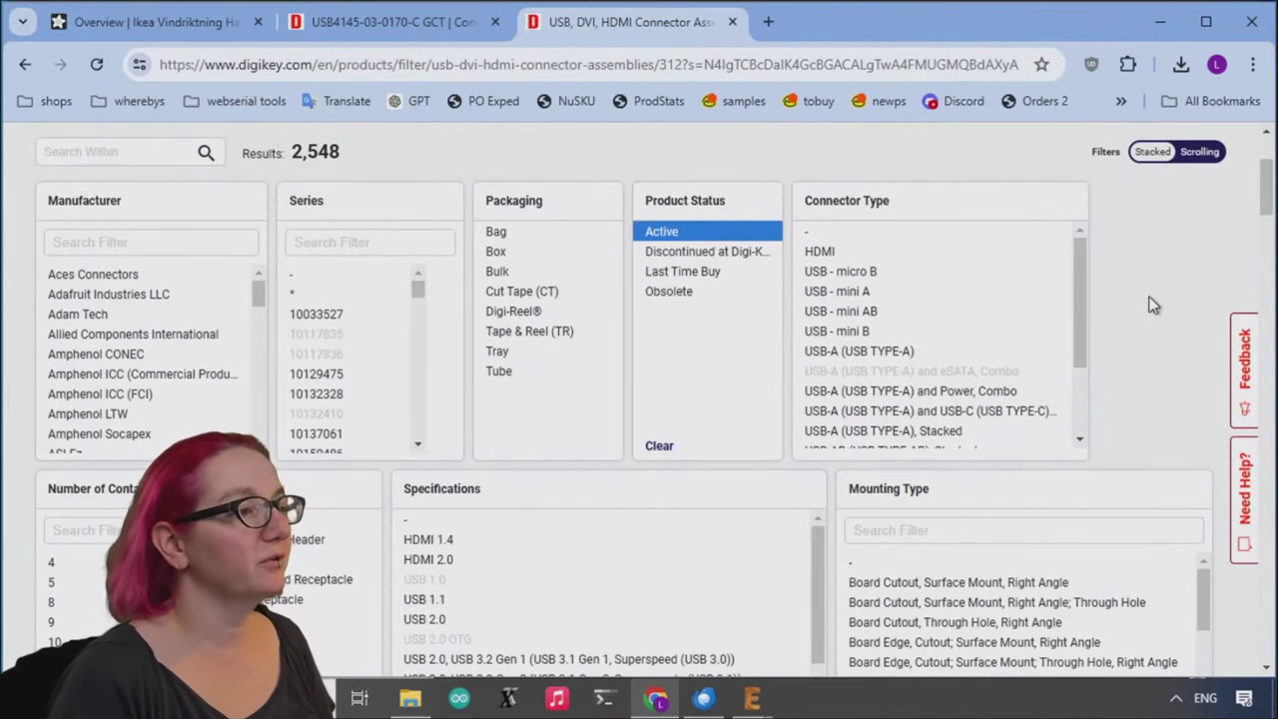
scroll(1141, 294, "down", 12)
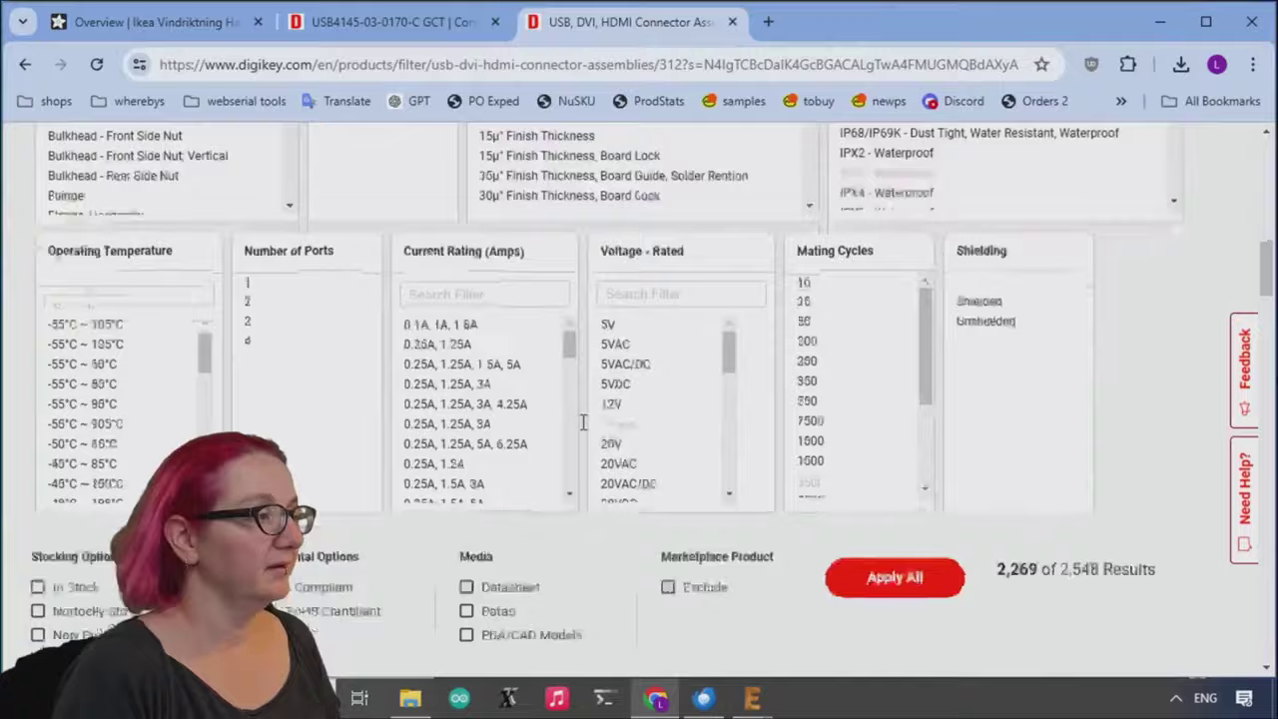
left_click(920, 199)
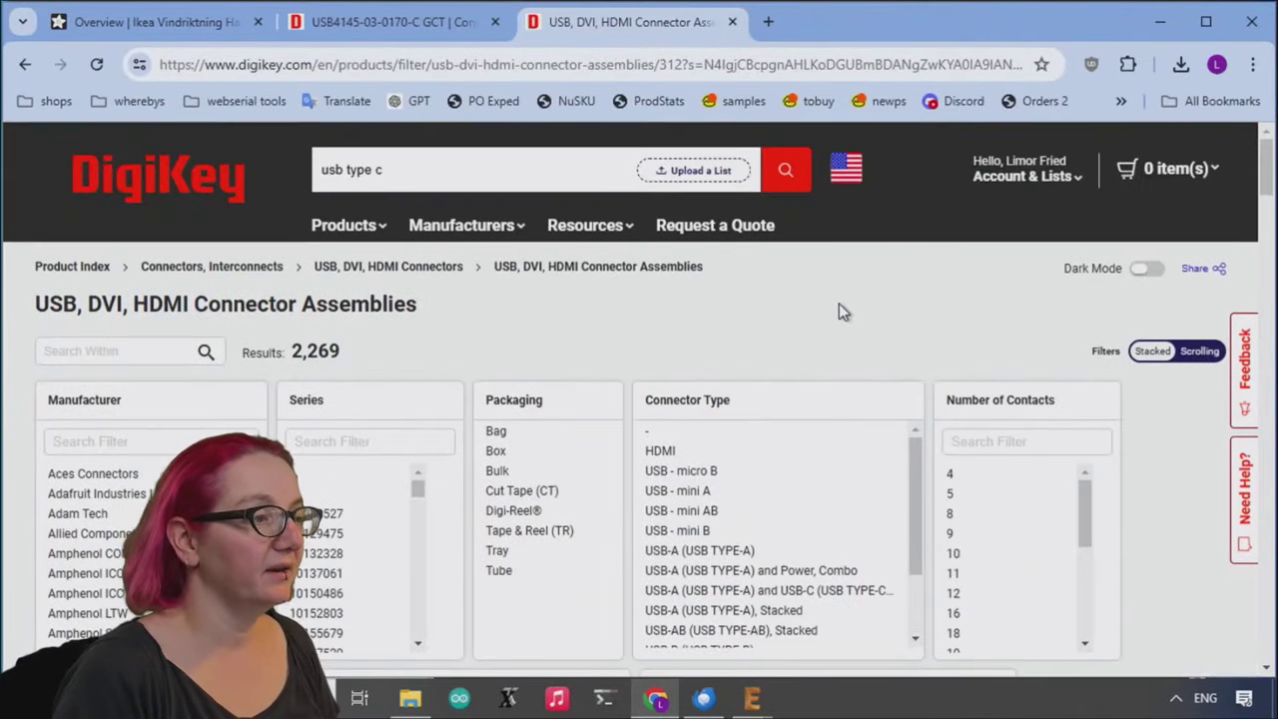
Select the connector types "-", USB-C (USB TYPE-C) and USB-C (USB TYPE-C), Stacked
left_click(705, 333)
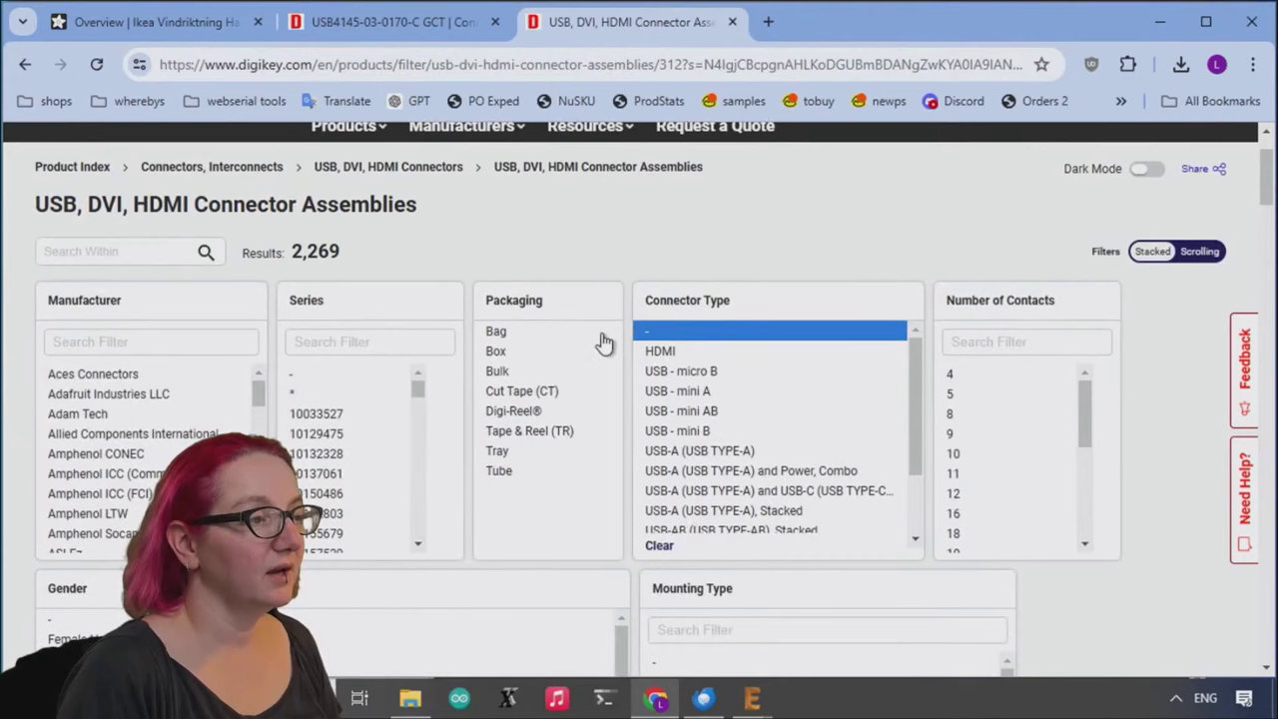
left_click_drag(912, 385, 906, 486)
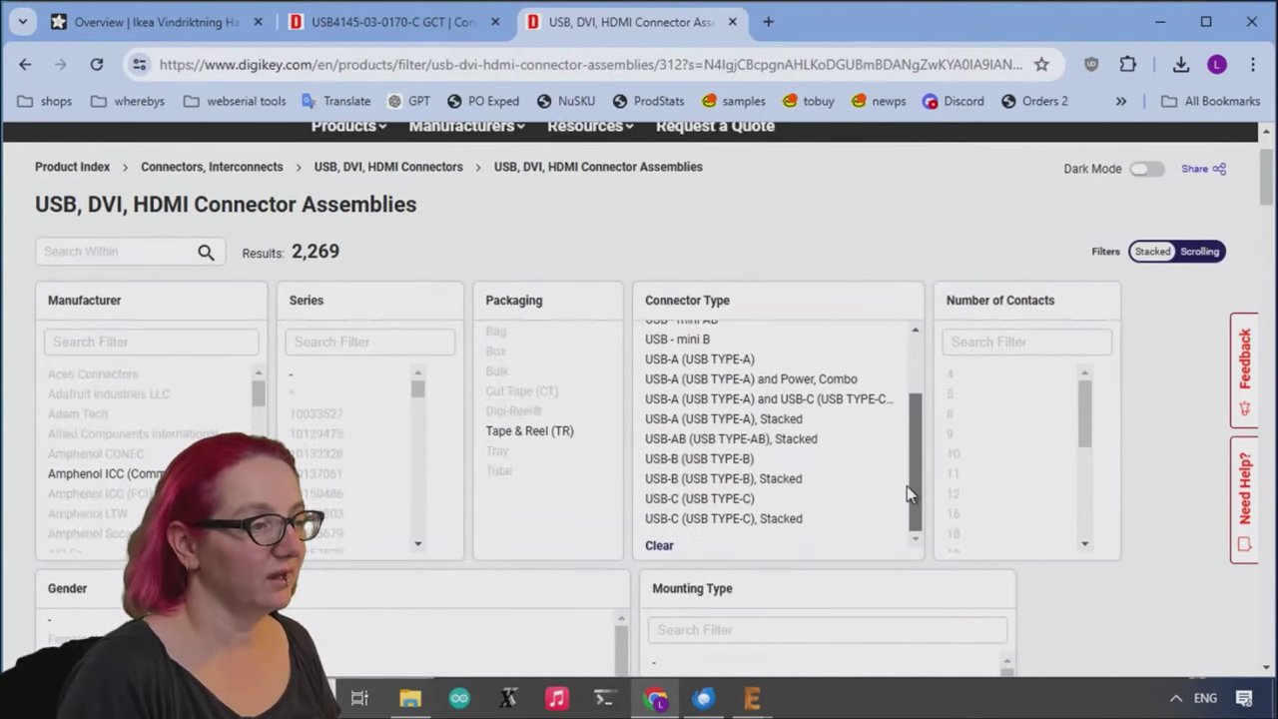
left_click(803, 501)
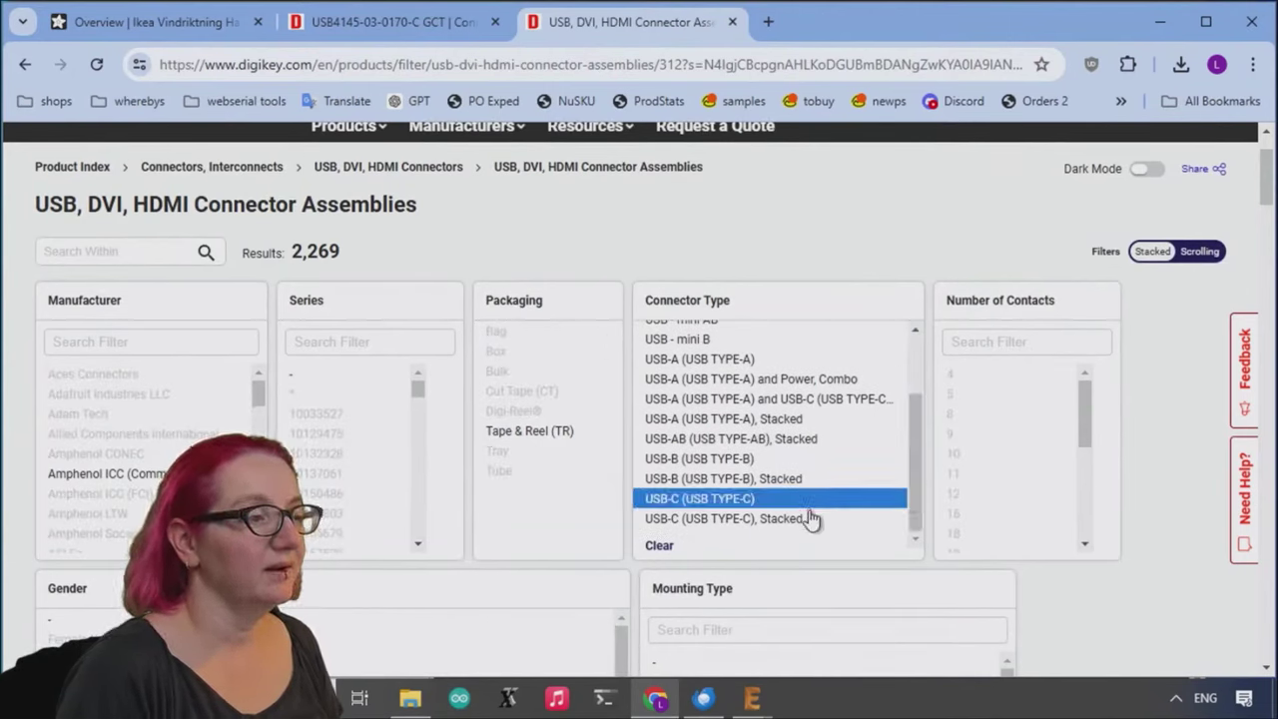
left_click(846, 520)
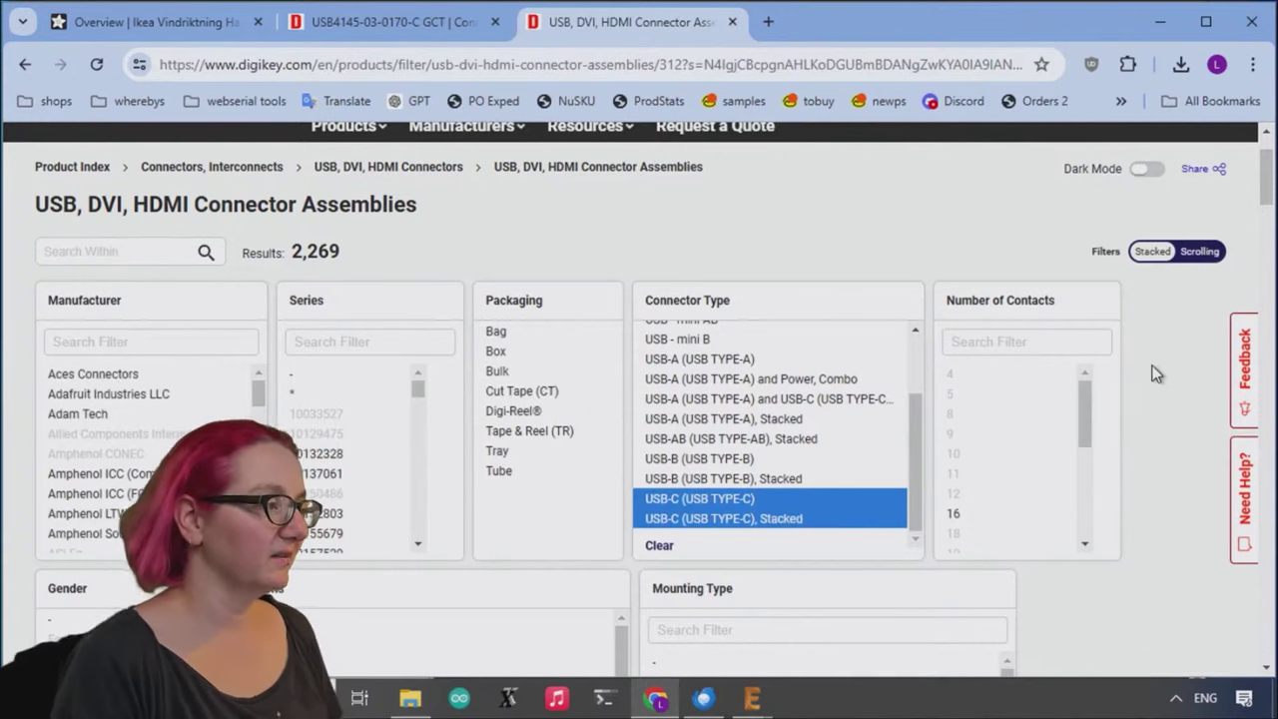
Select the genders Receptacle and "-", and apply all the chosen filters to the connector list
scroll(1179, 399, "down", 2)
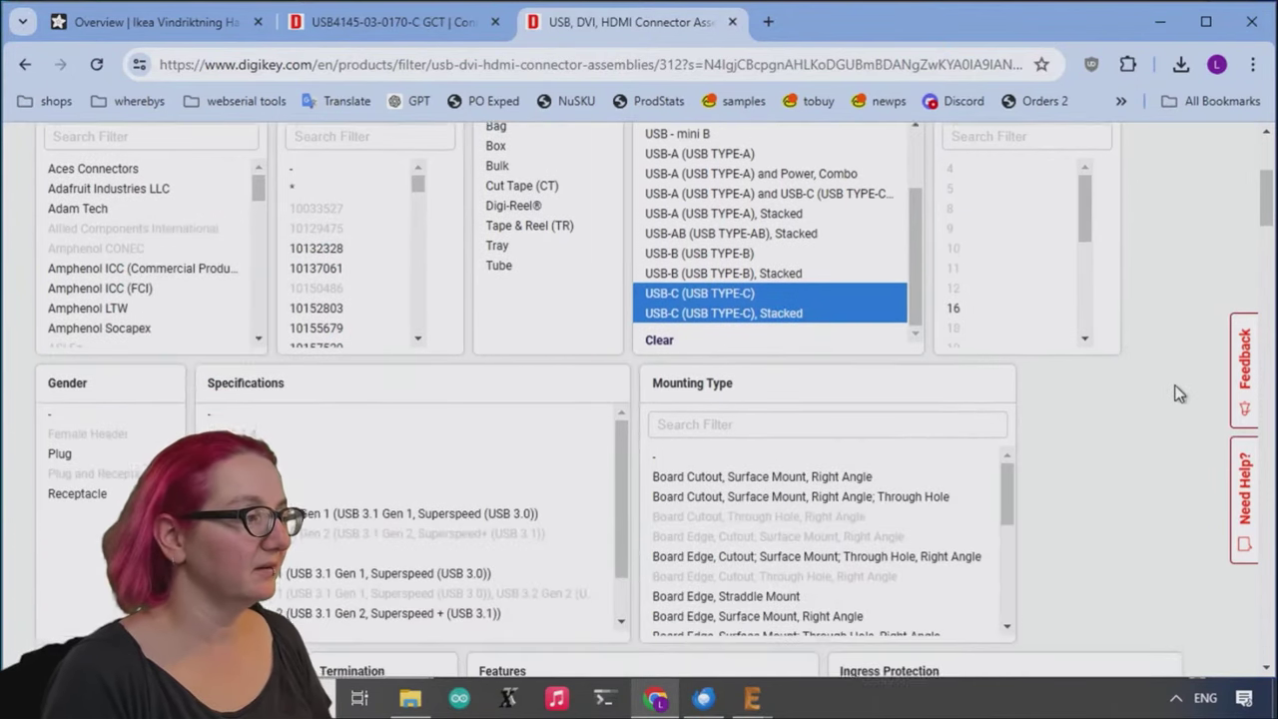
scroll(1089, 416, "down", 2)
scroll(1107, 371, "down", 4)
scroll(1031, 373, "up", 3)
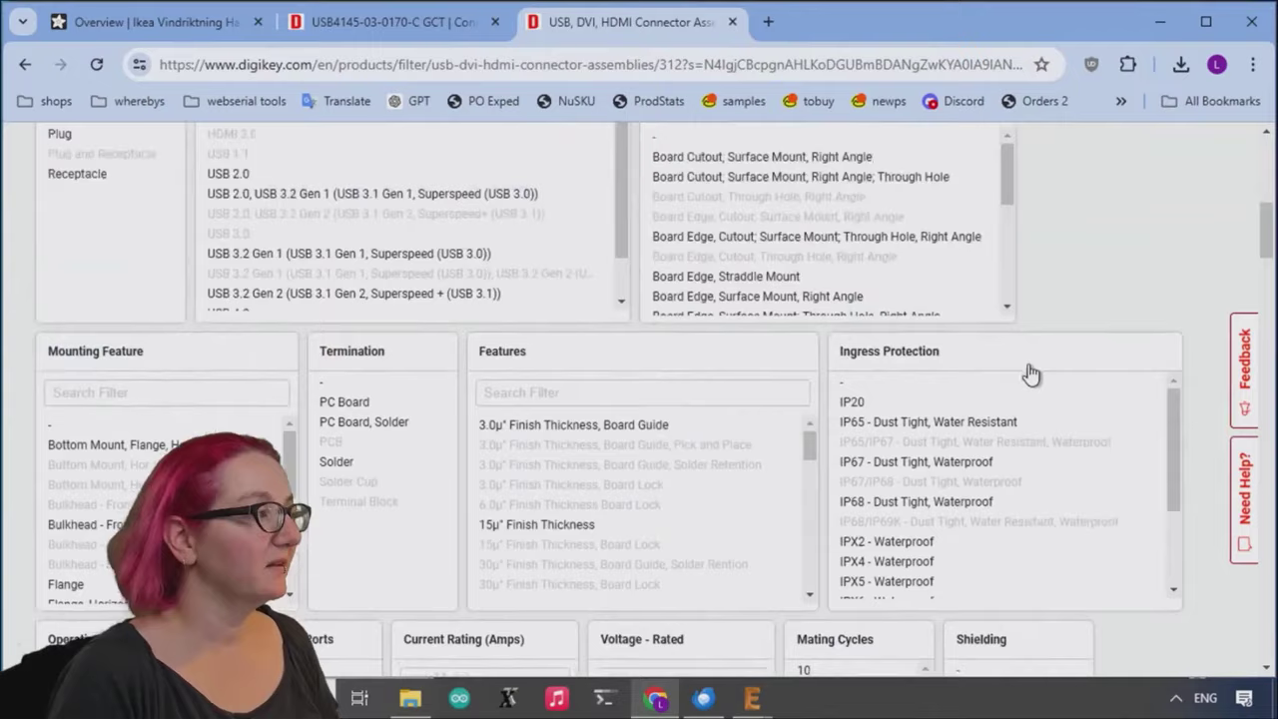
scroll(1031, 373, "up", 1)
left_click(86, 302)
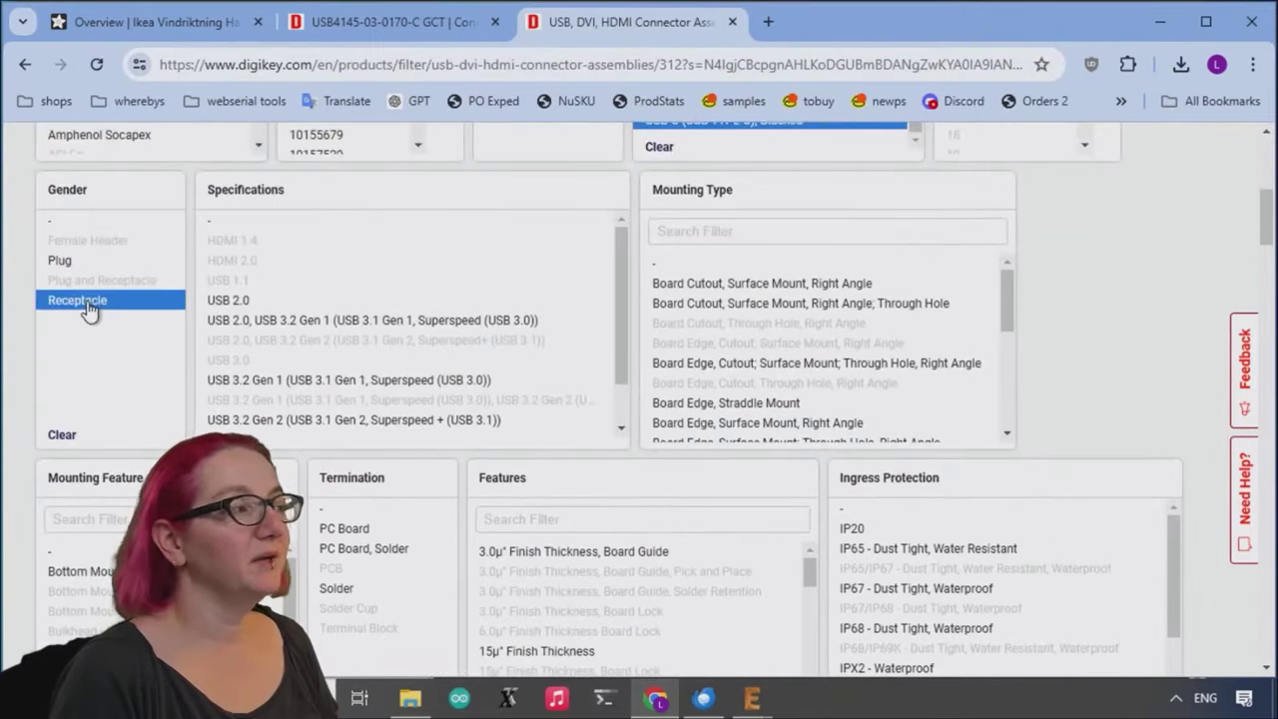
left_click(99, 220)
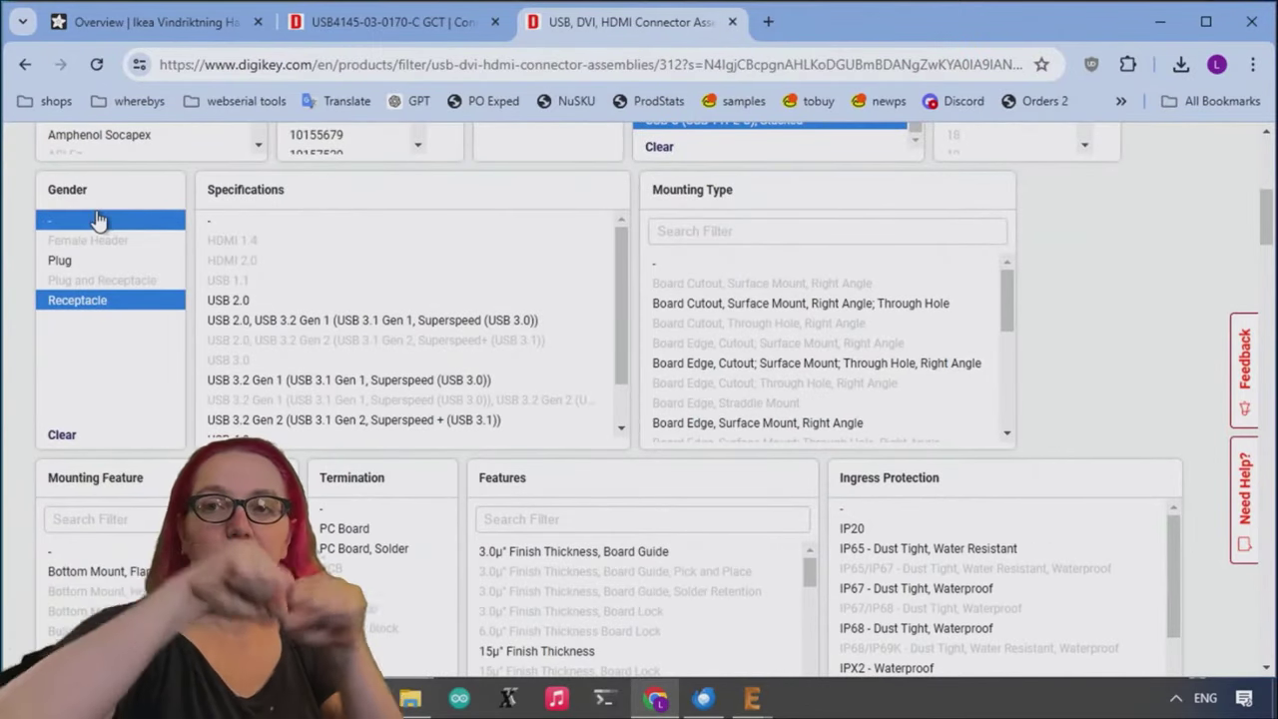
scroll(1004, 340, "down", 8)
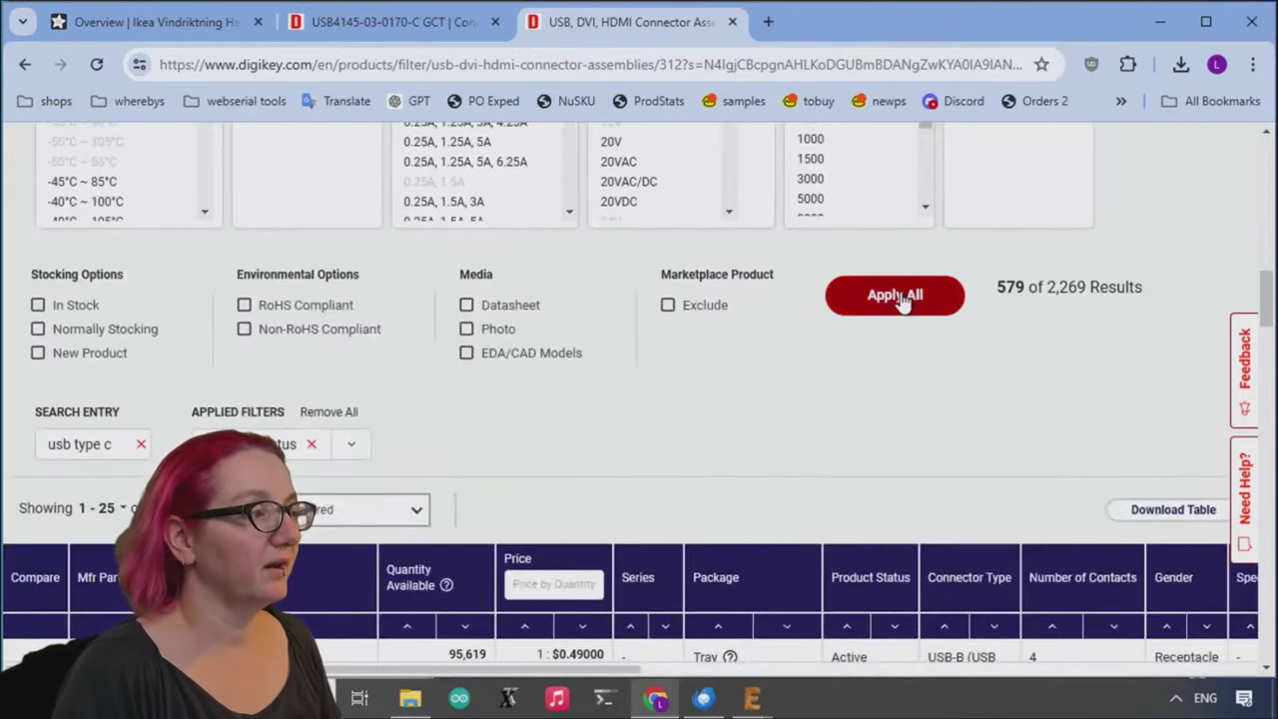
left_click(899, 298)
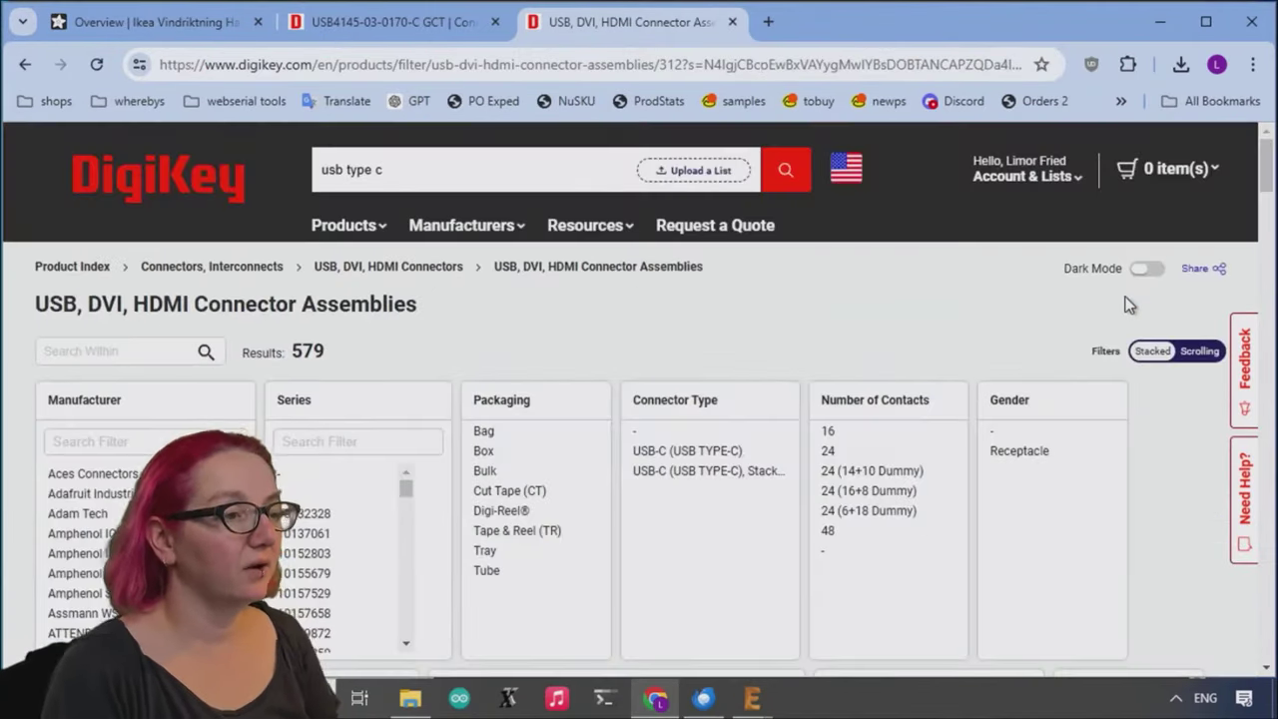
Preview the enlarged product images of the USB-C receptacles listed in the results, including the USB4130-GF-C
scroll(1128, 305, "down", 15)
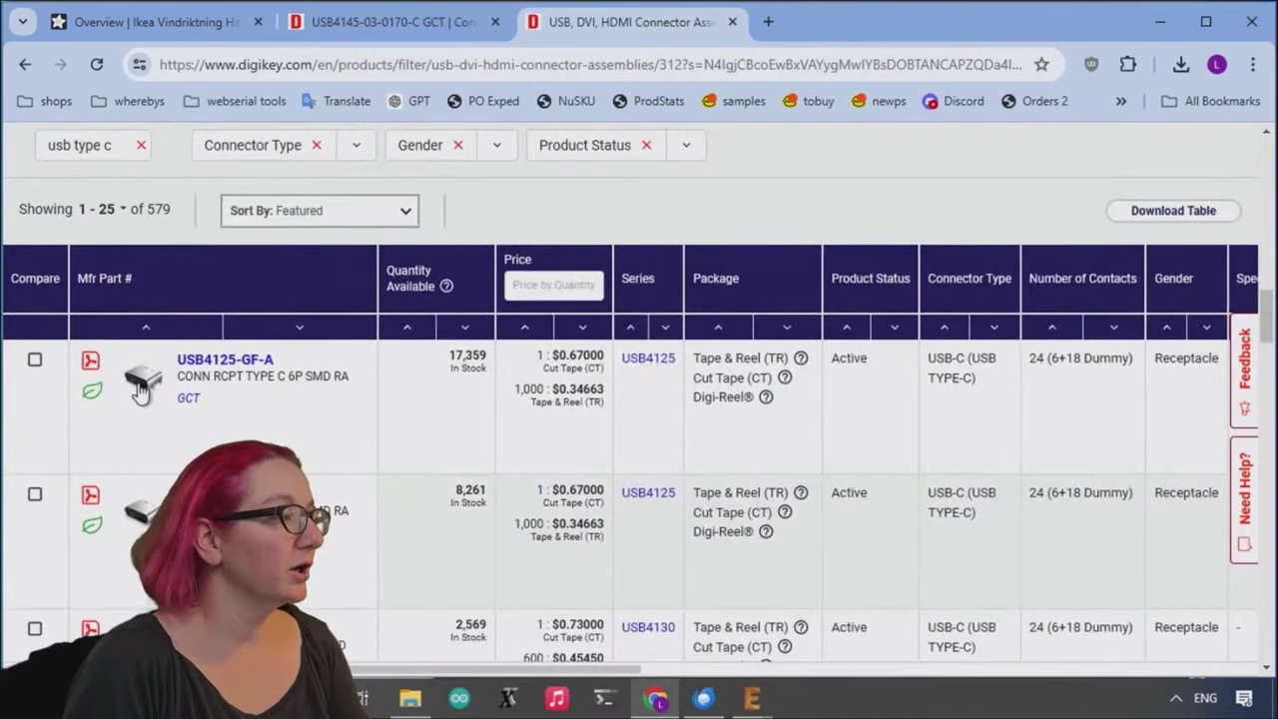
mouse_move(140, 389)
scroll(150, 469, "down", 2)
mouse_move(155, 358)
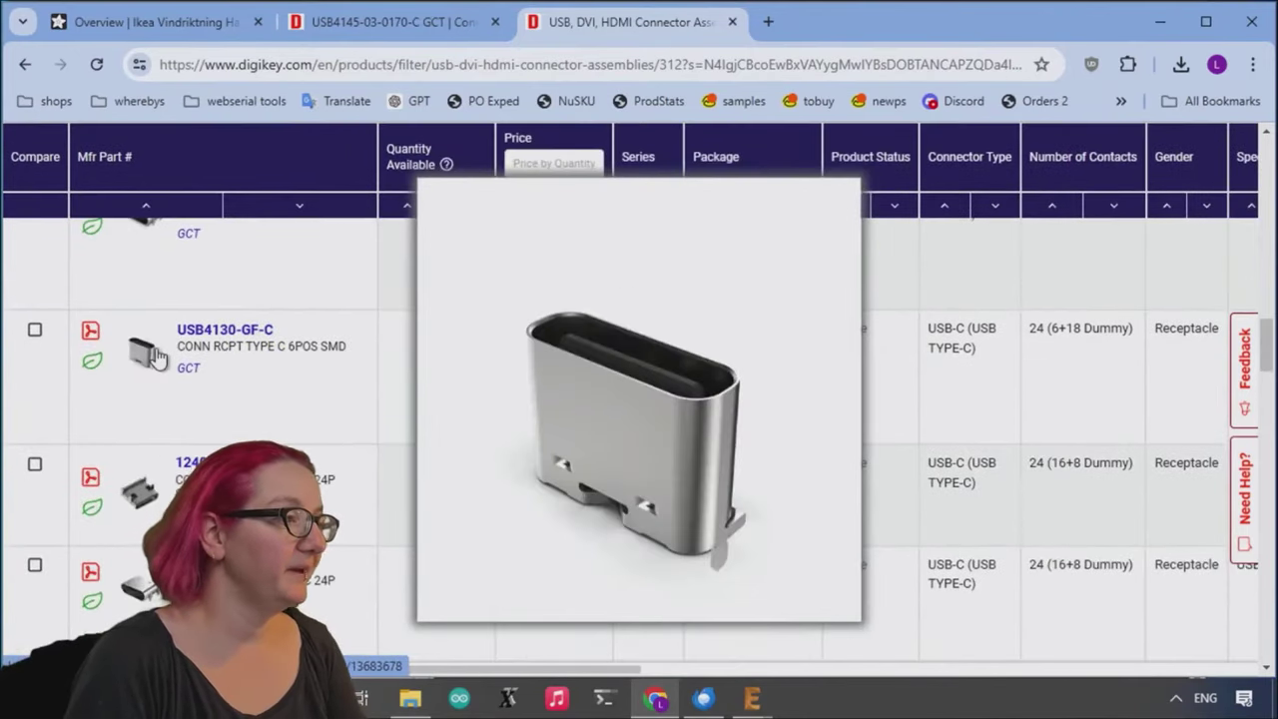
mouse_move(118, 502)
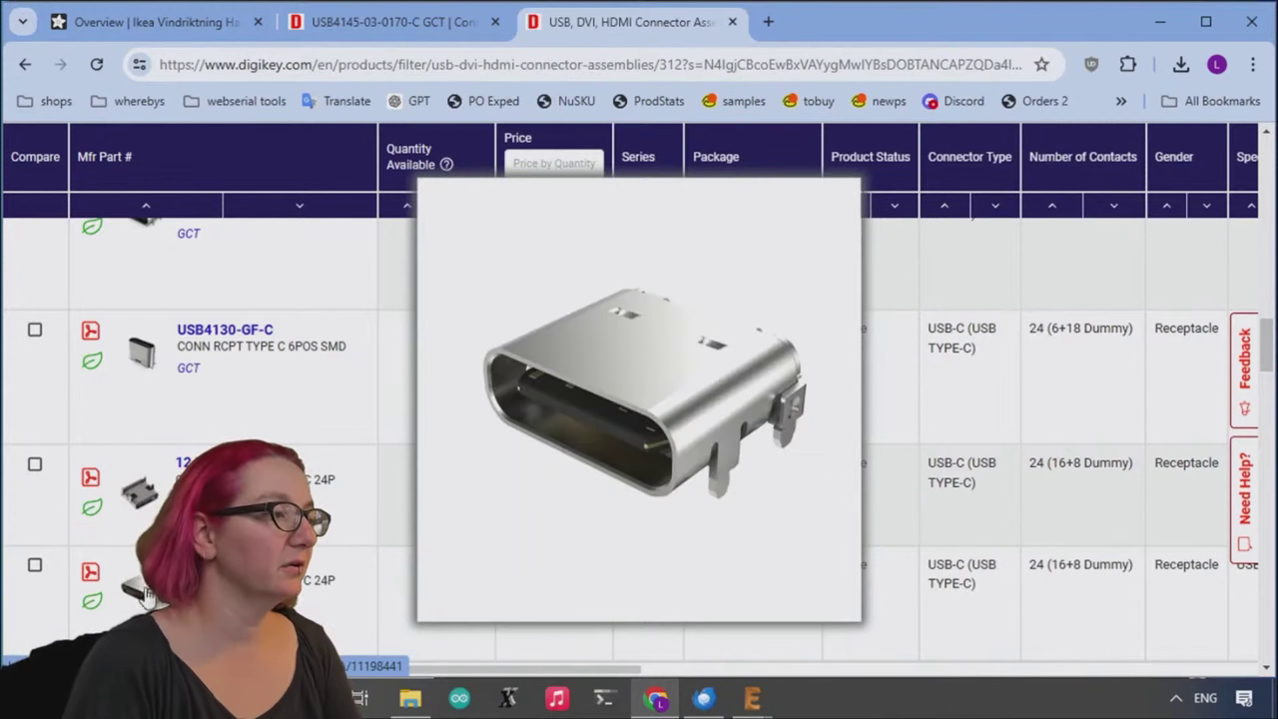
Filter the connectors by mounting features "-"; Flange, Vertical; Reversible, Vertical; Vertical; and Vertical, Flag, and apply all filters
scroll(667, 379, "up", 5)
scroll(667, 380, "up", 3)
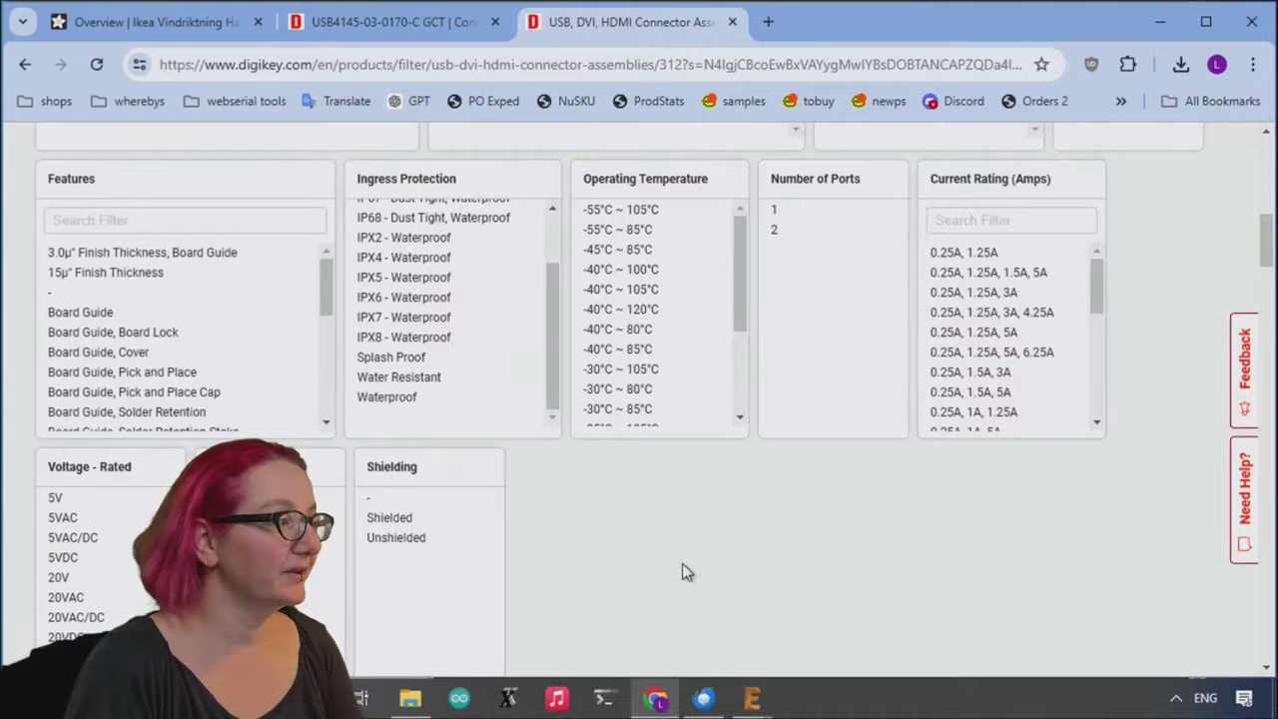
scroll(682, 563, "up", 4)
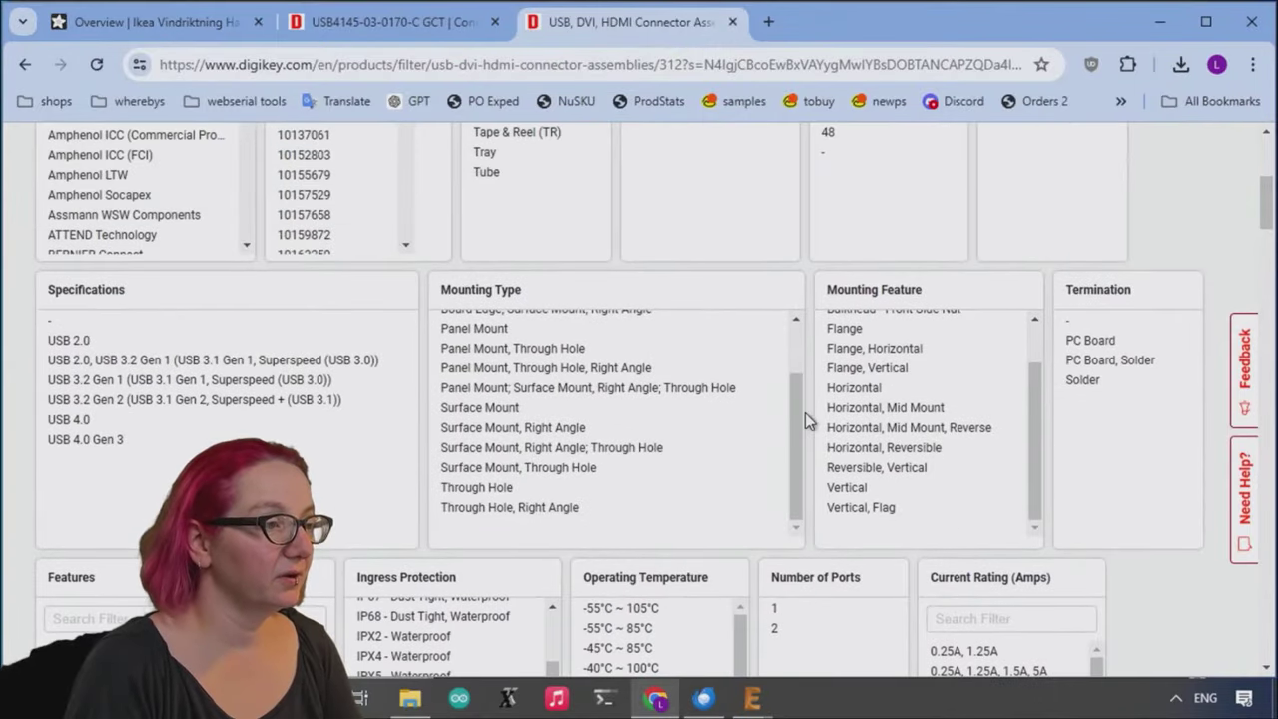
left_click_drag(797, 410, 800, 376)
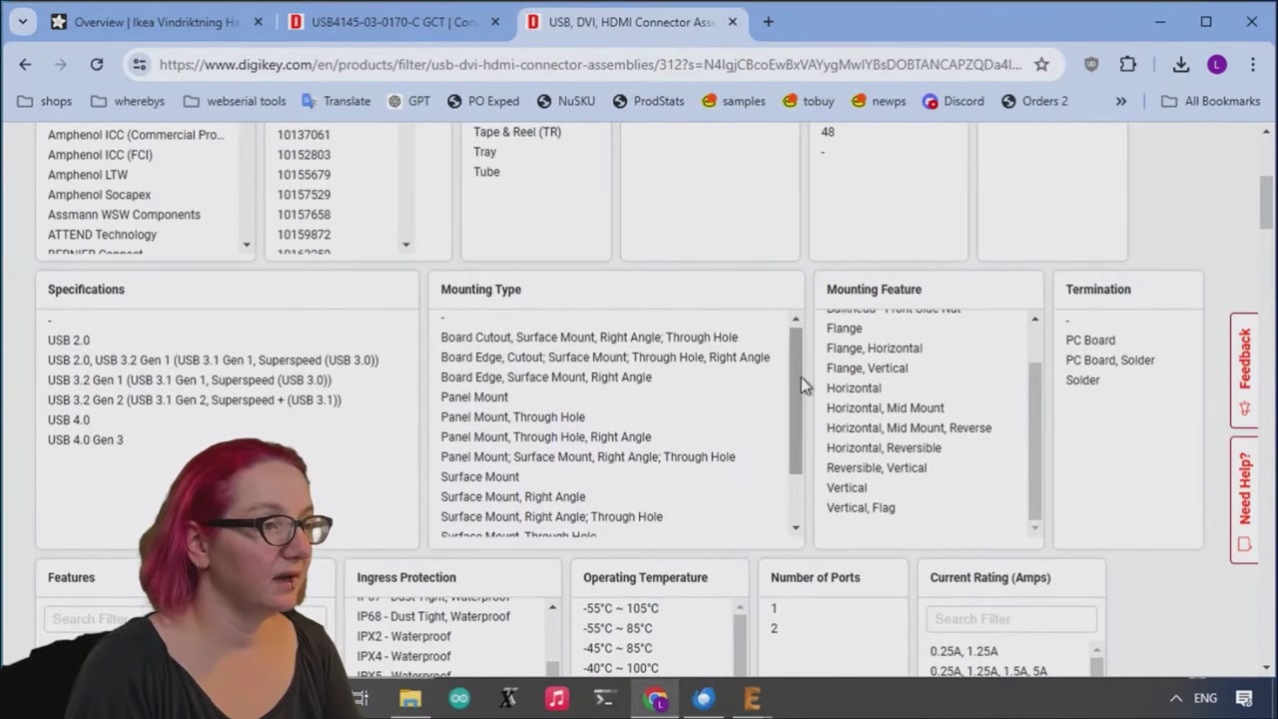
scroll(1027, 456, "up", 1)
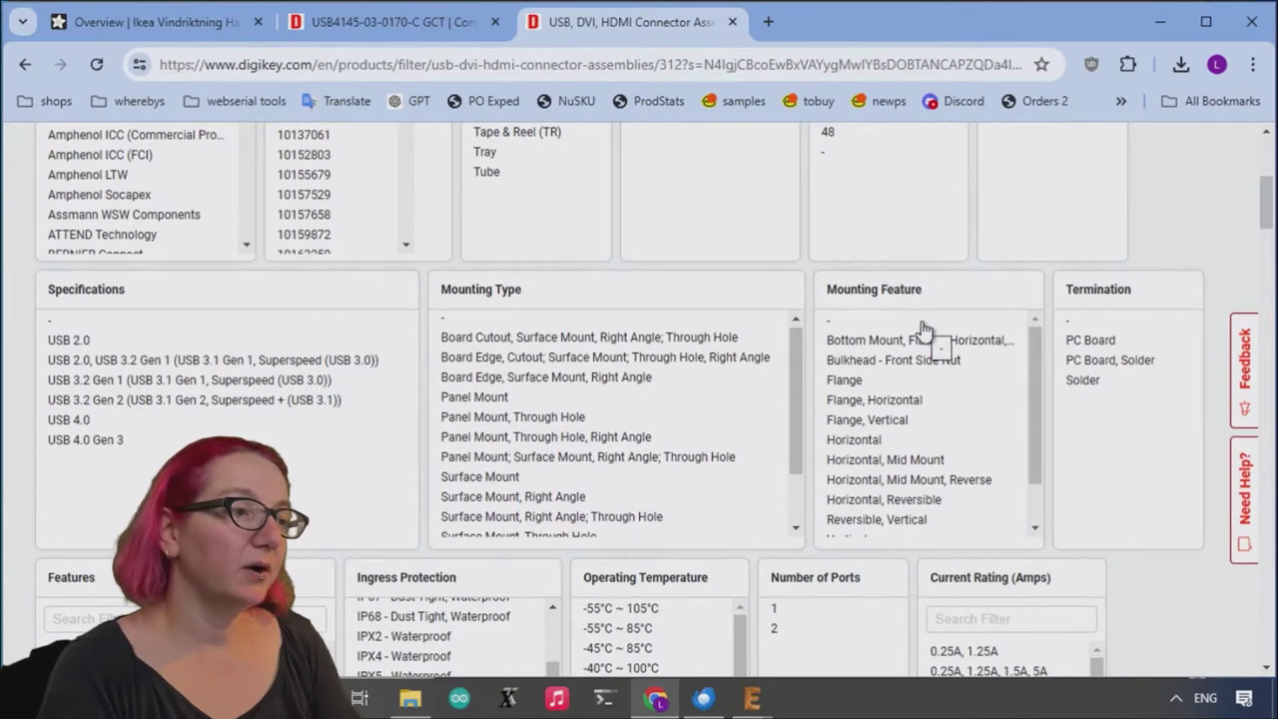
left_click(923, 324)
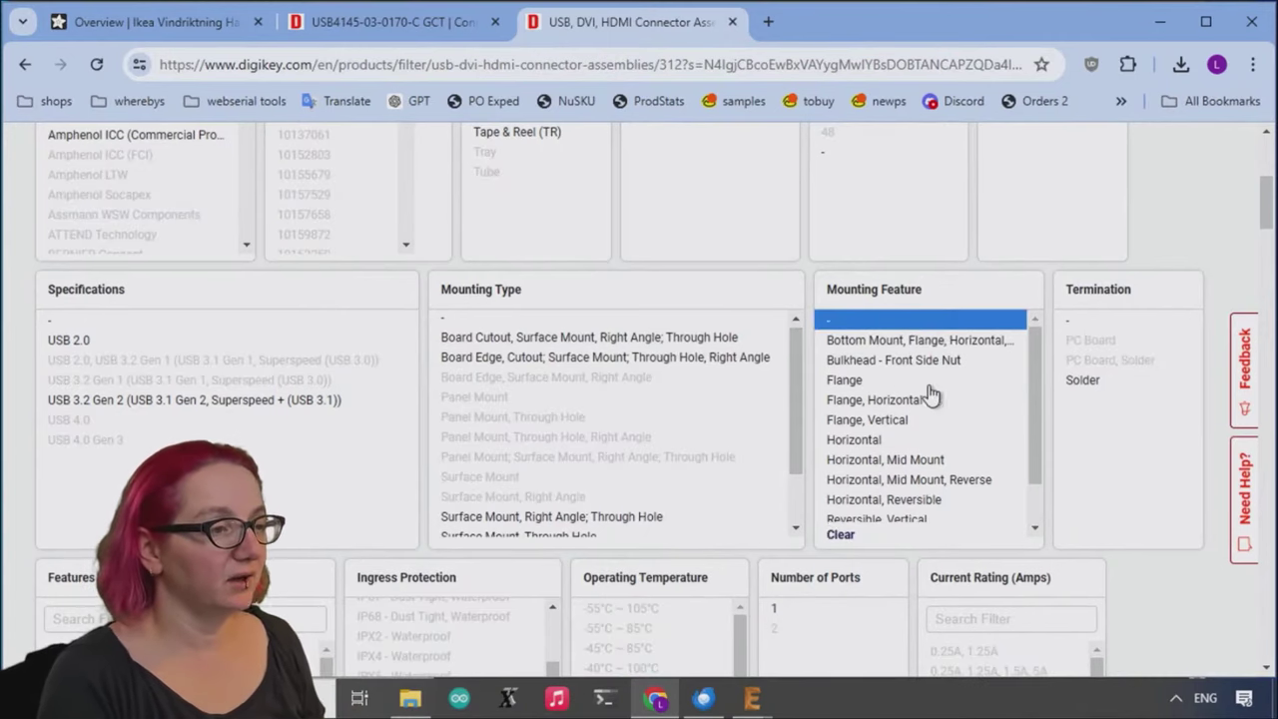
left_click(875, 420)
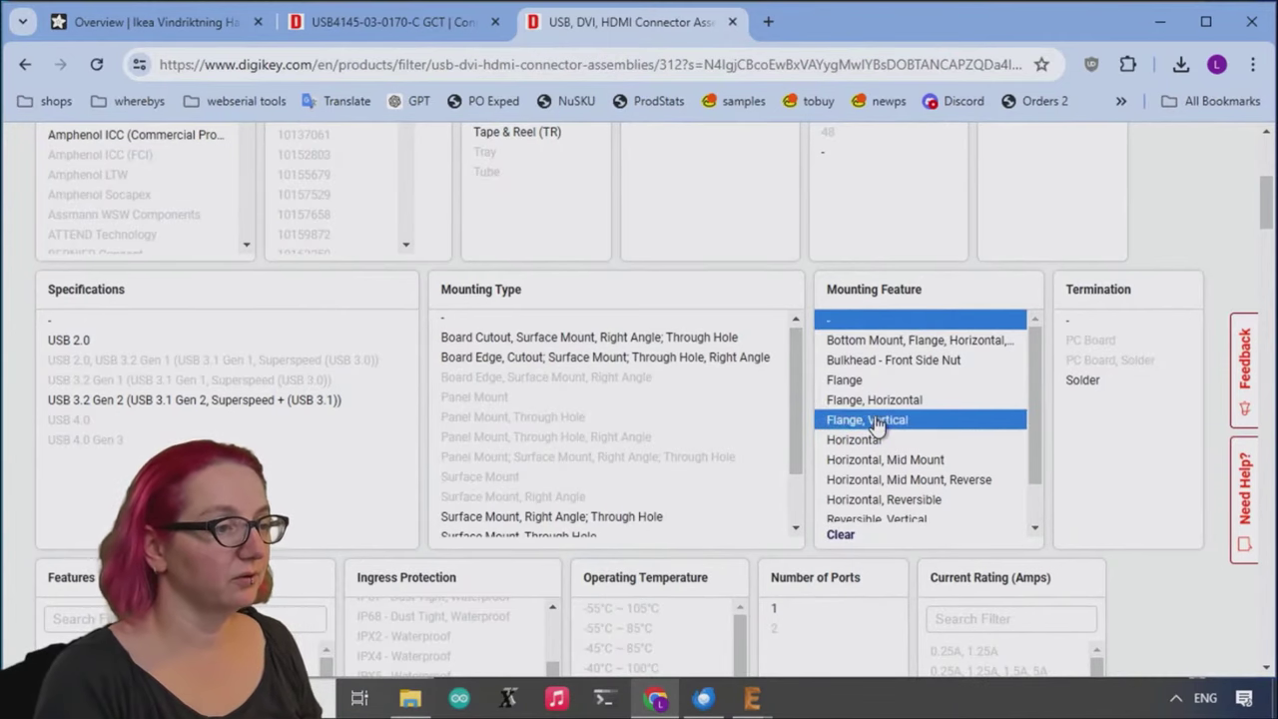
scroll(884, 440, "down", 1)
left_click(899, 467)
left_click(904, 487)
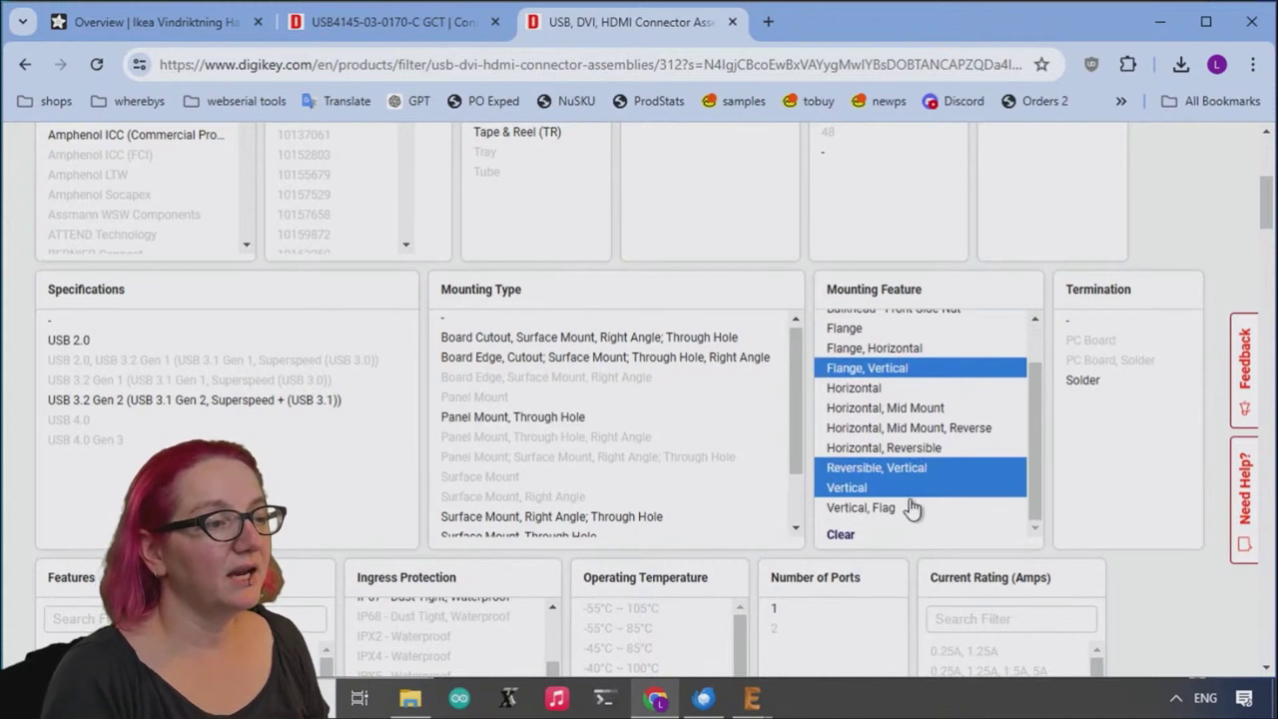
left_click(910, 507)
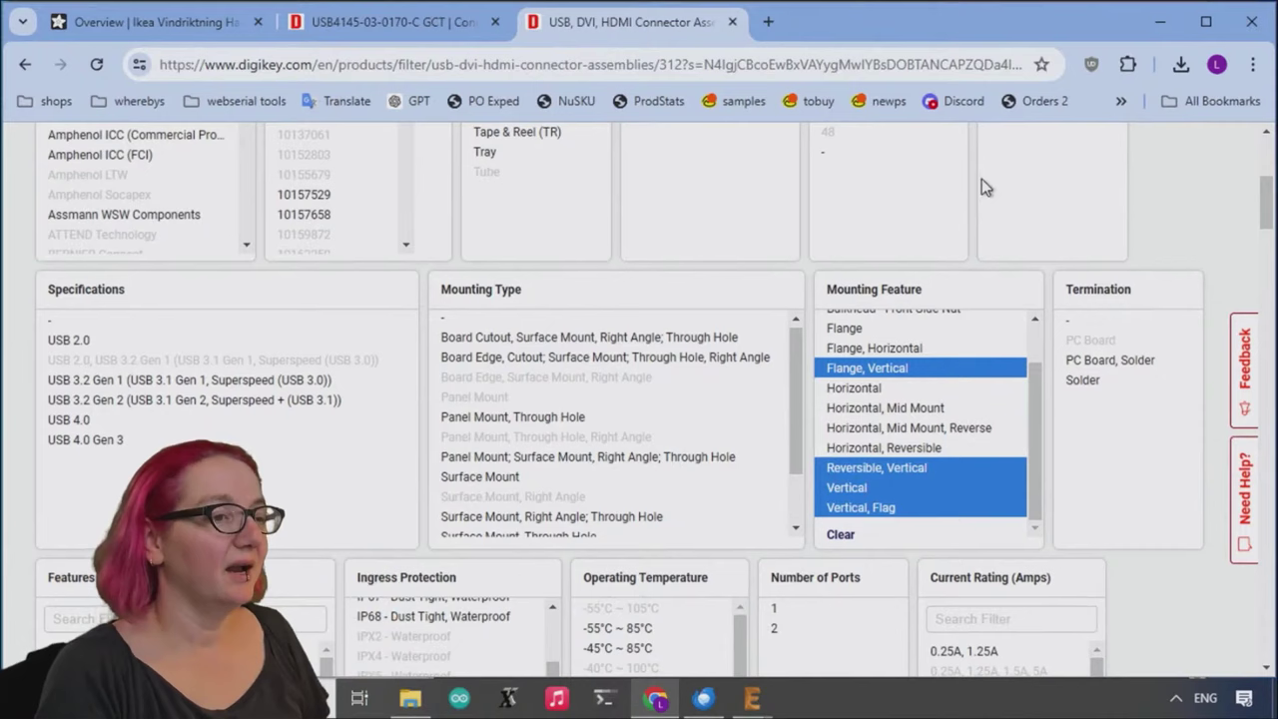
scroll(1151, 519, "down", 2)
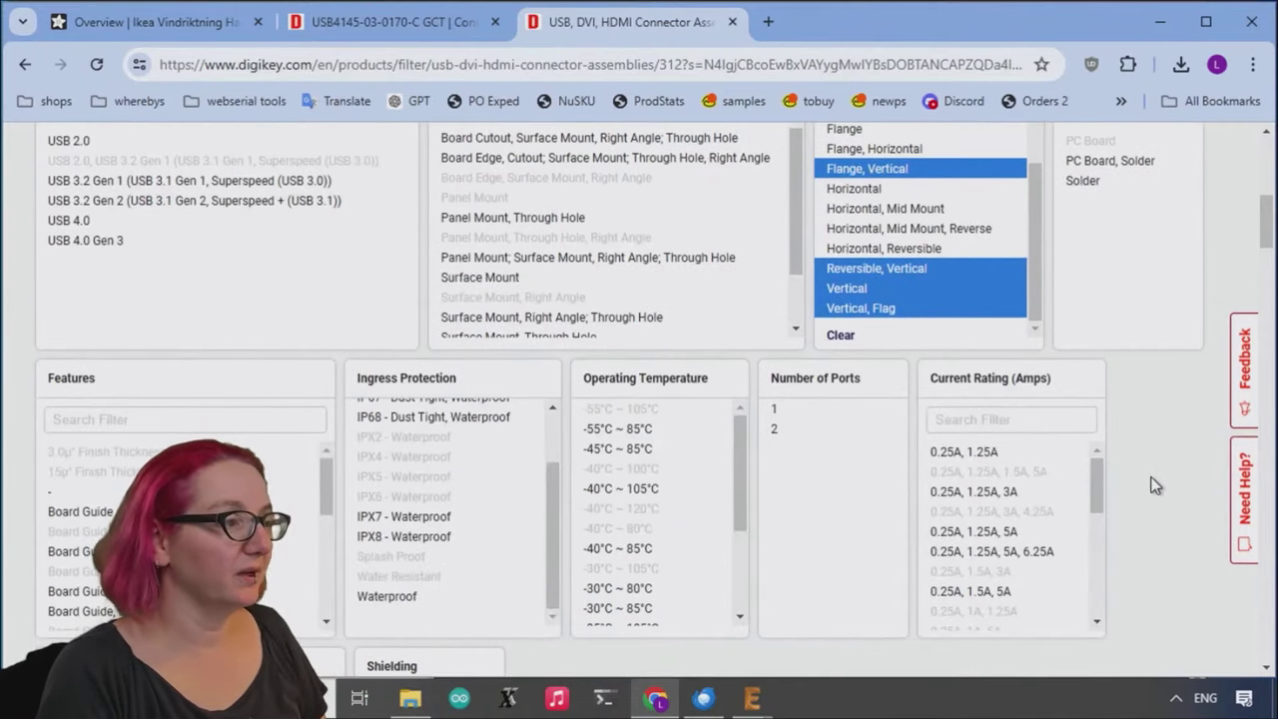
scroll(1155, 482, "down", 5)
scroll(1155, 481, "down", 1)
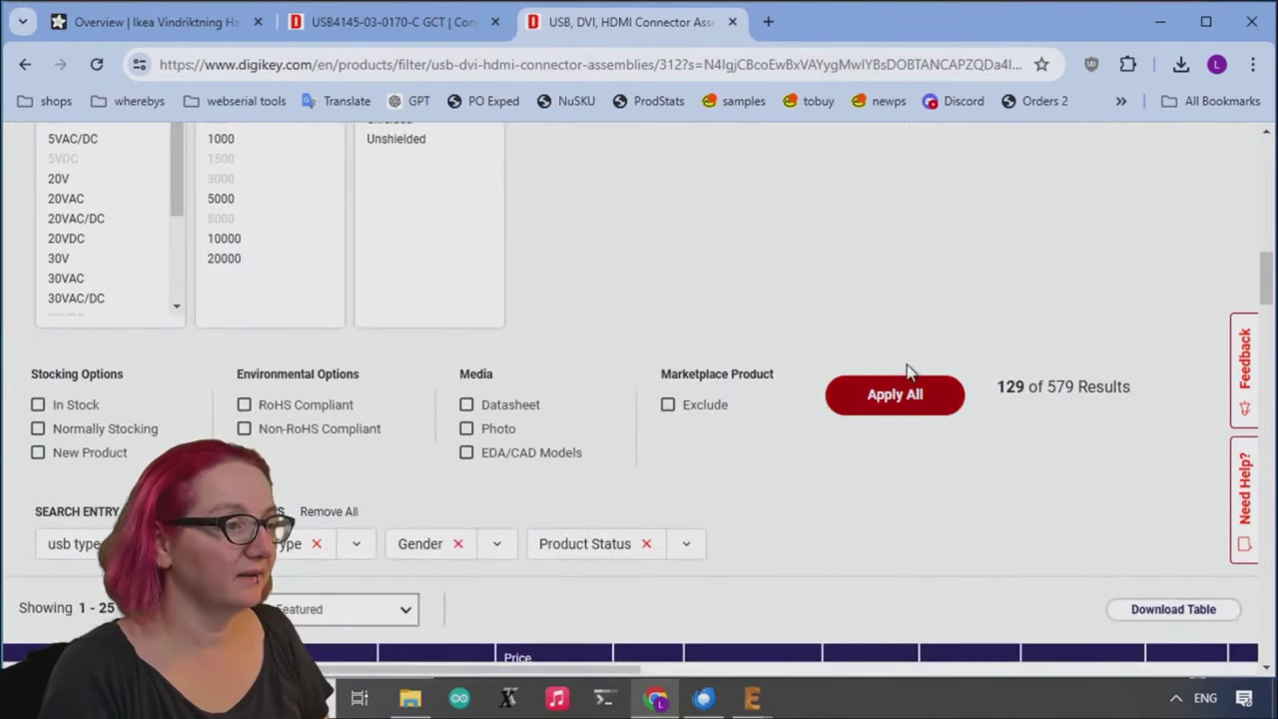
left_click(897, 393)
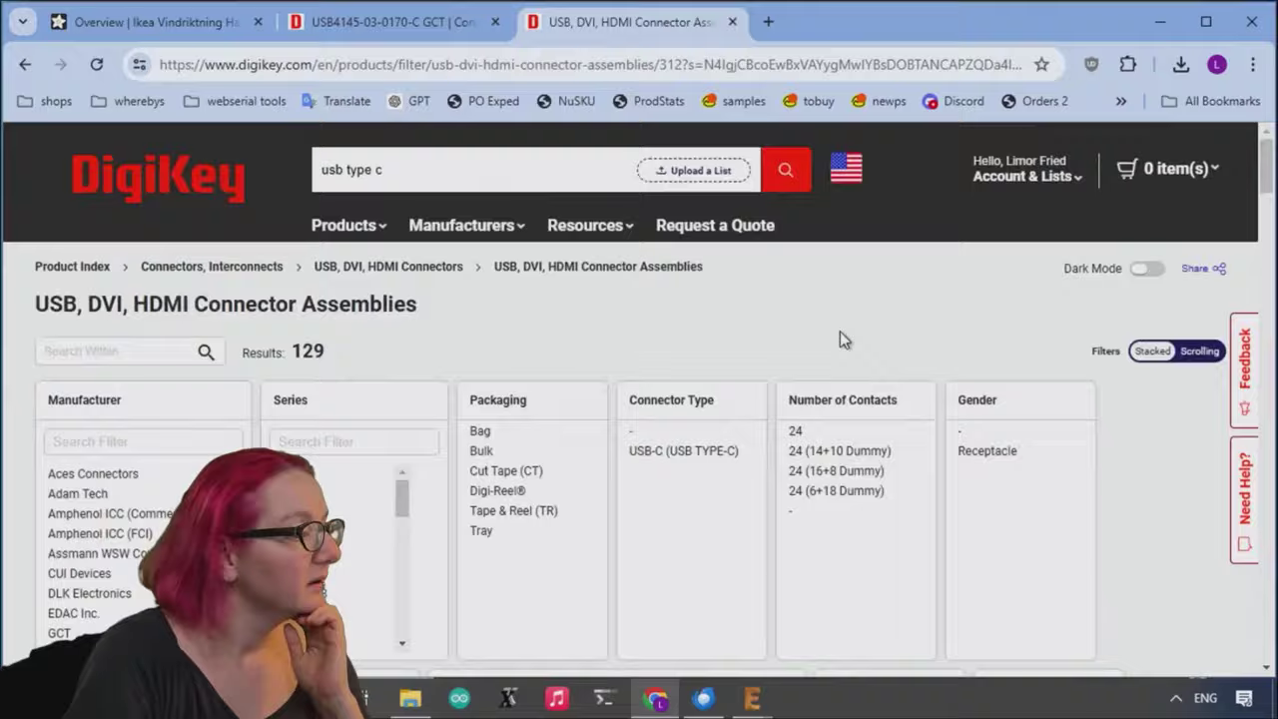
Preview the enlarged product images of the filtered connectors, from the USB4130-GF-C down to the KUSBX-SL-CS1N14-B
scroll(928, 351, "down", 10)
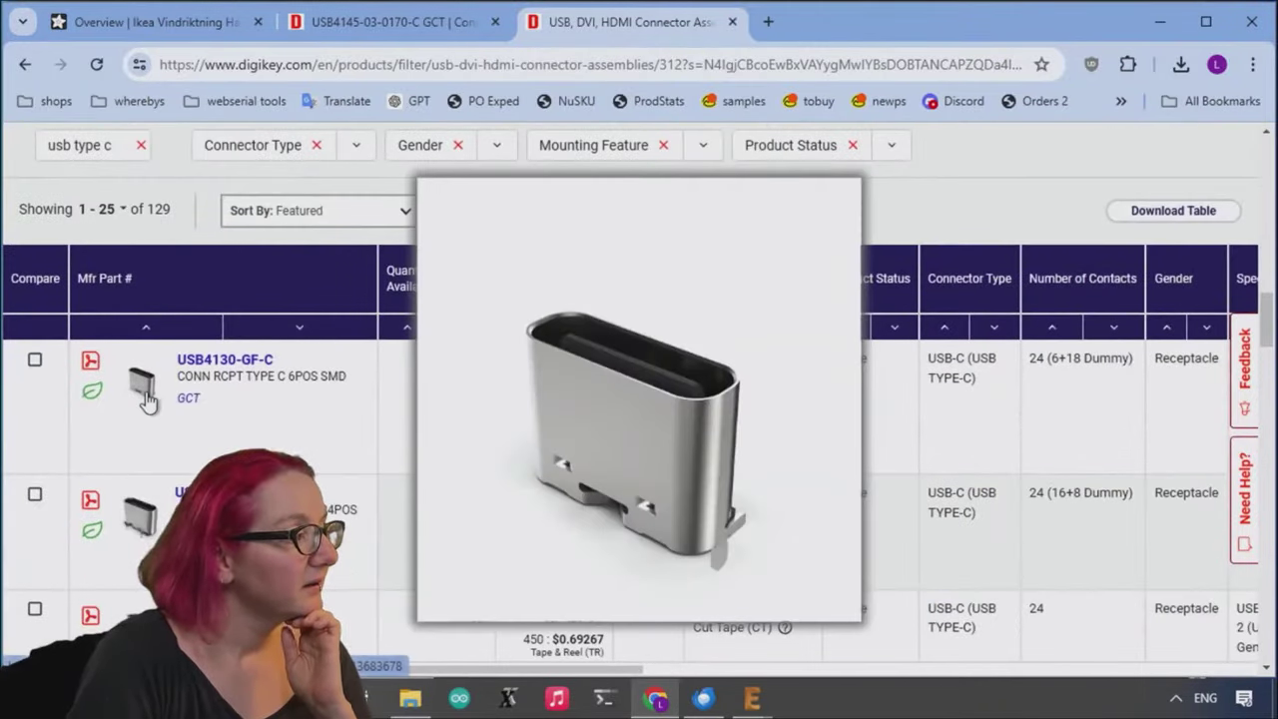
scroll(135, 529, "down", 2)
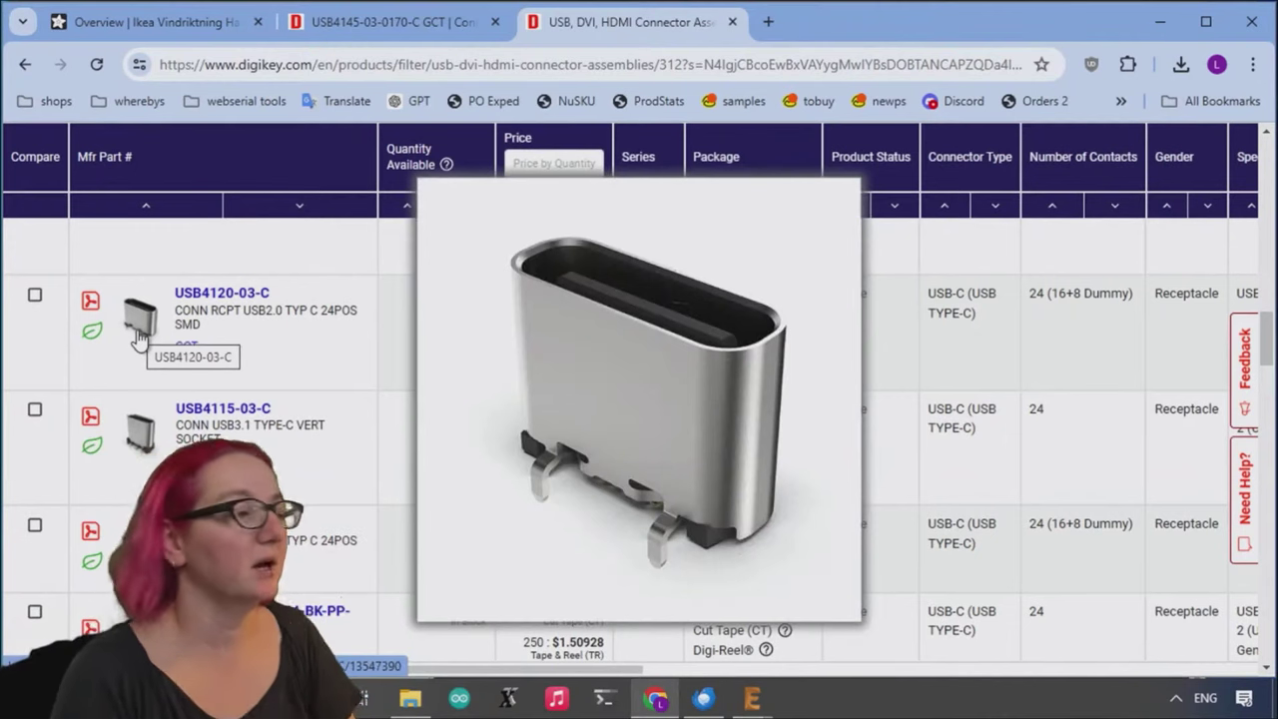
mouse_move(140, 439)
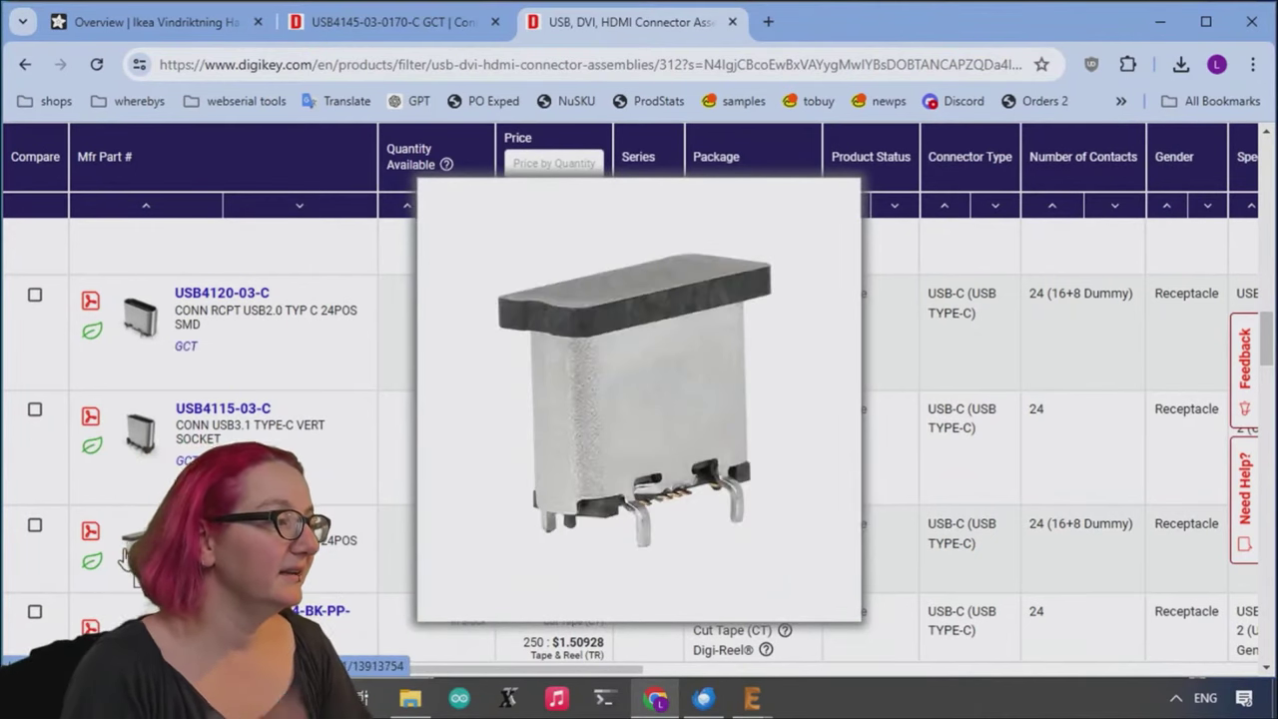
scroll(124, 559, "down", 5)
scroll(139, 559, "down", 2)
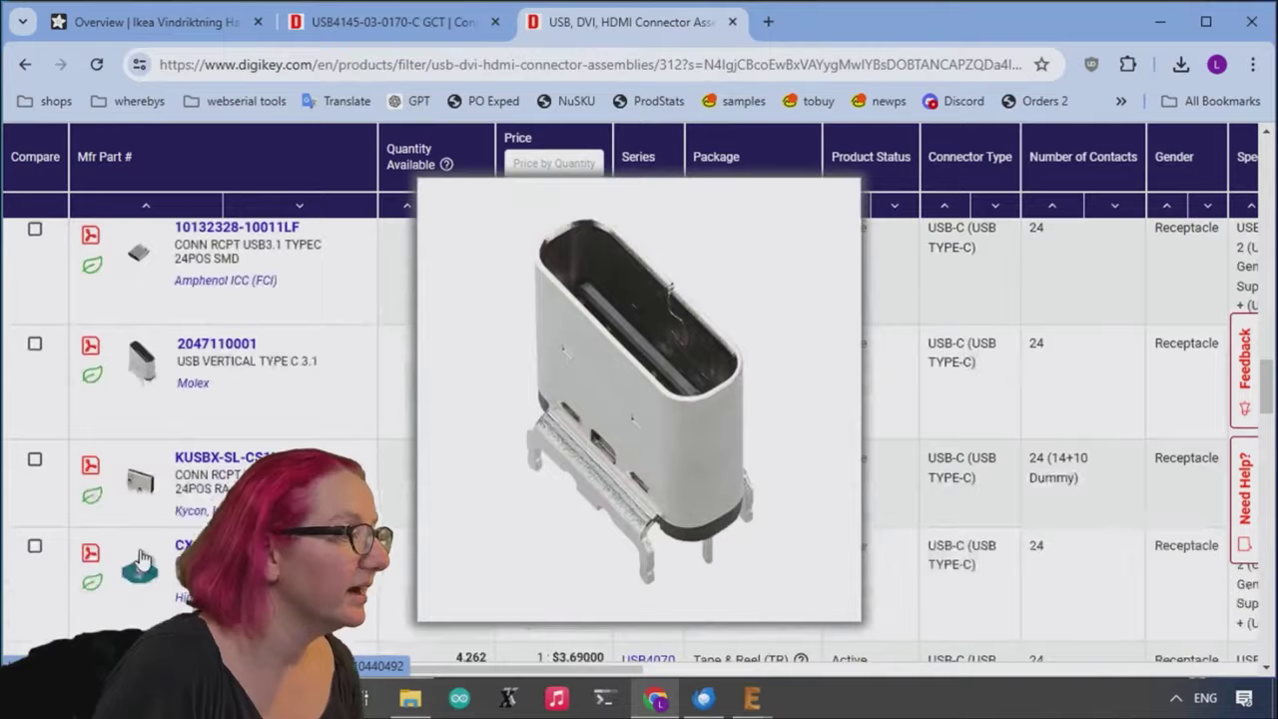
scroll(139, 559, "down", 2)
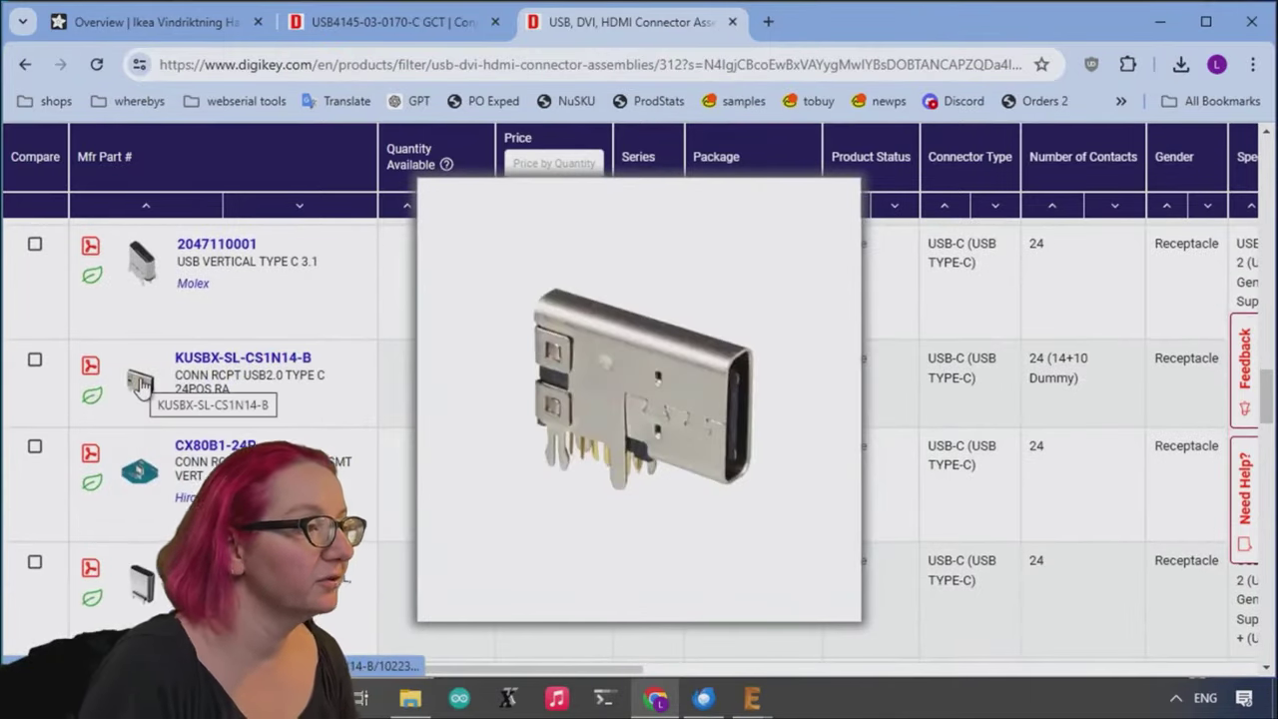
Check the mounting type and mounting feature of the KUSBX-SL-CS1N14-B, and return to the part numbers and product images
left_click_drag(502, 674, 748, 685)
triple_click(974, 373)
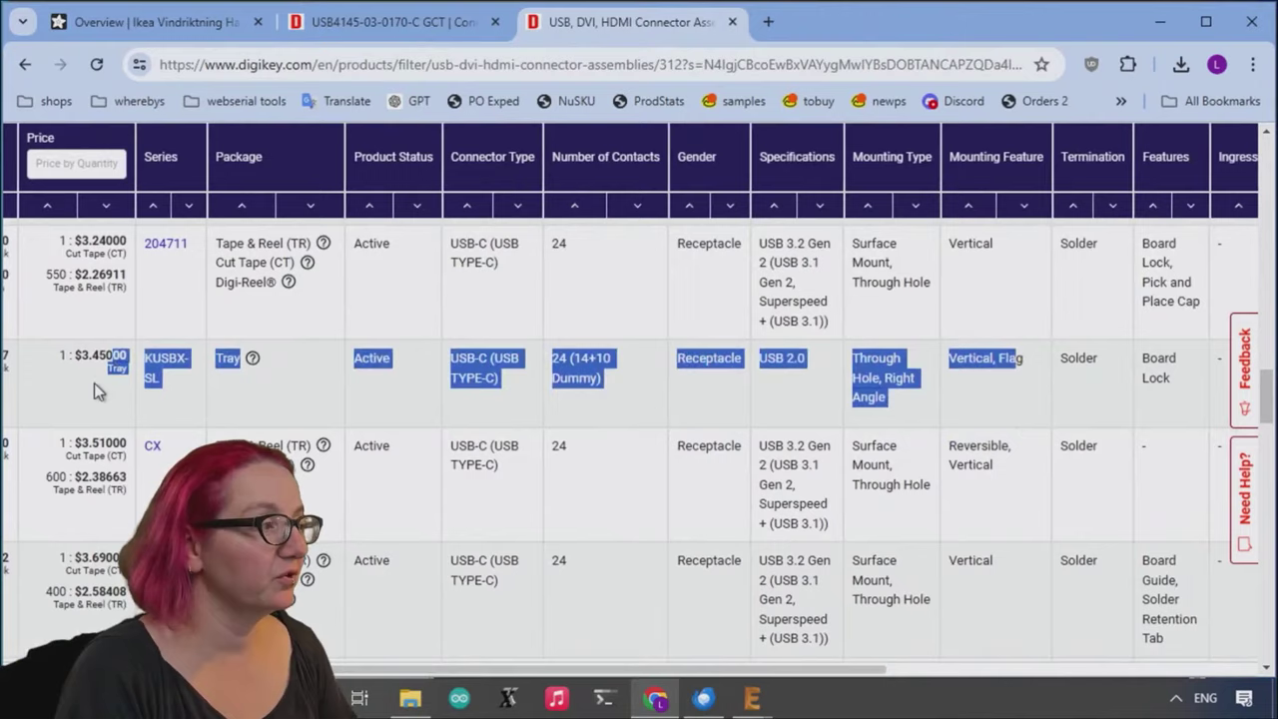
left_click_drag(479, 675, 238, 675)
mouse_move(138, 477)
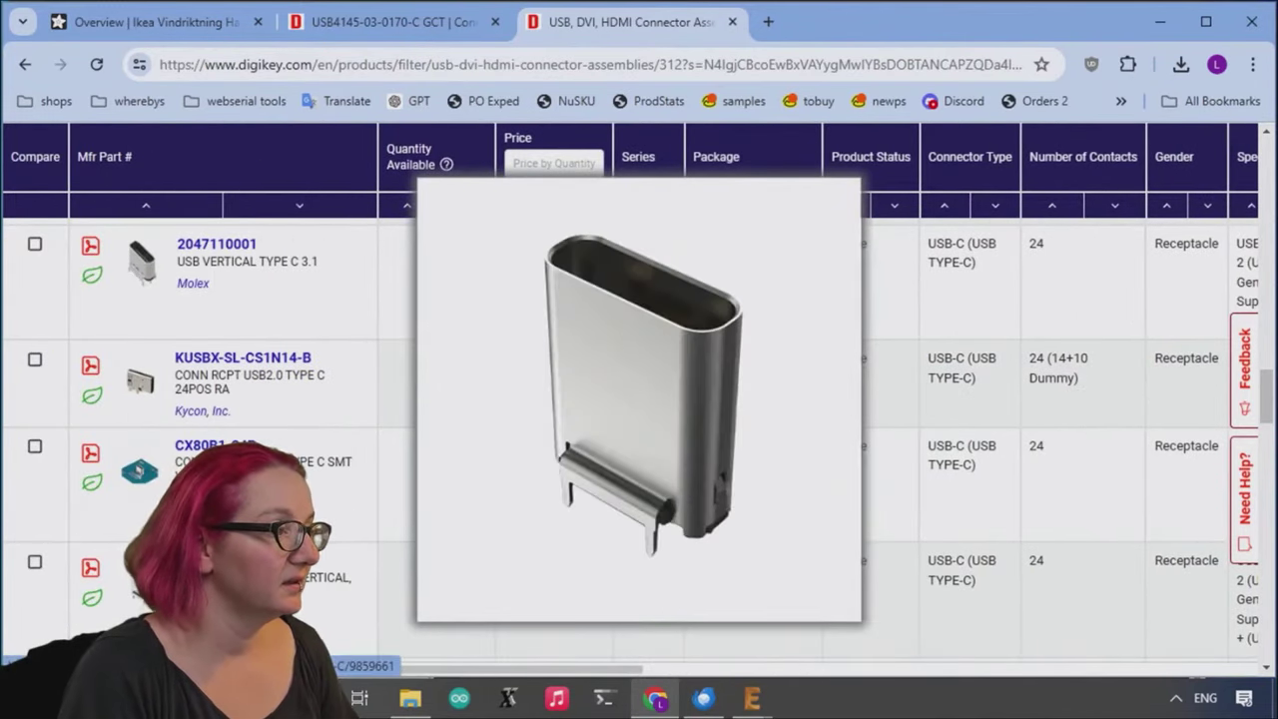
Narrow the mounting features to "-"; Flange, Vertical; Reversible, Vertical; and Vertical, leaving out Vertical, Flag, and apply the filters
scroll(788, 449, "up", 10)
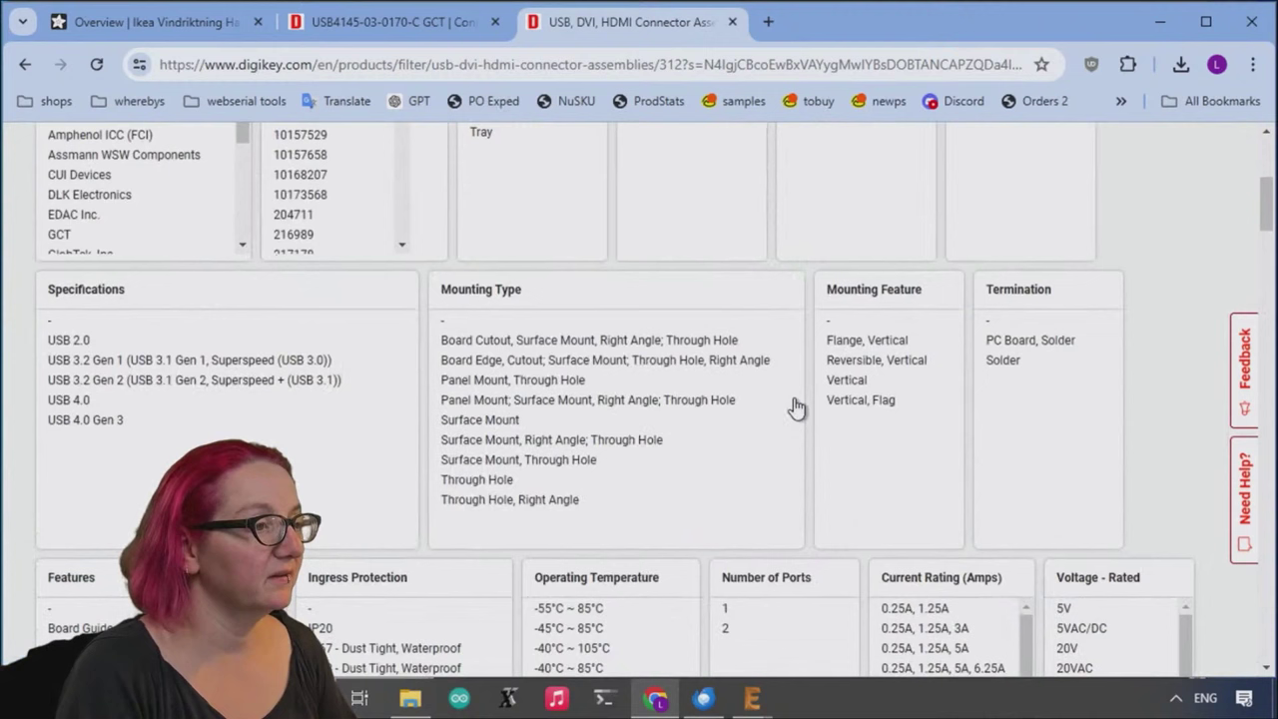
left_click_drag(845, 380, 878, 306)
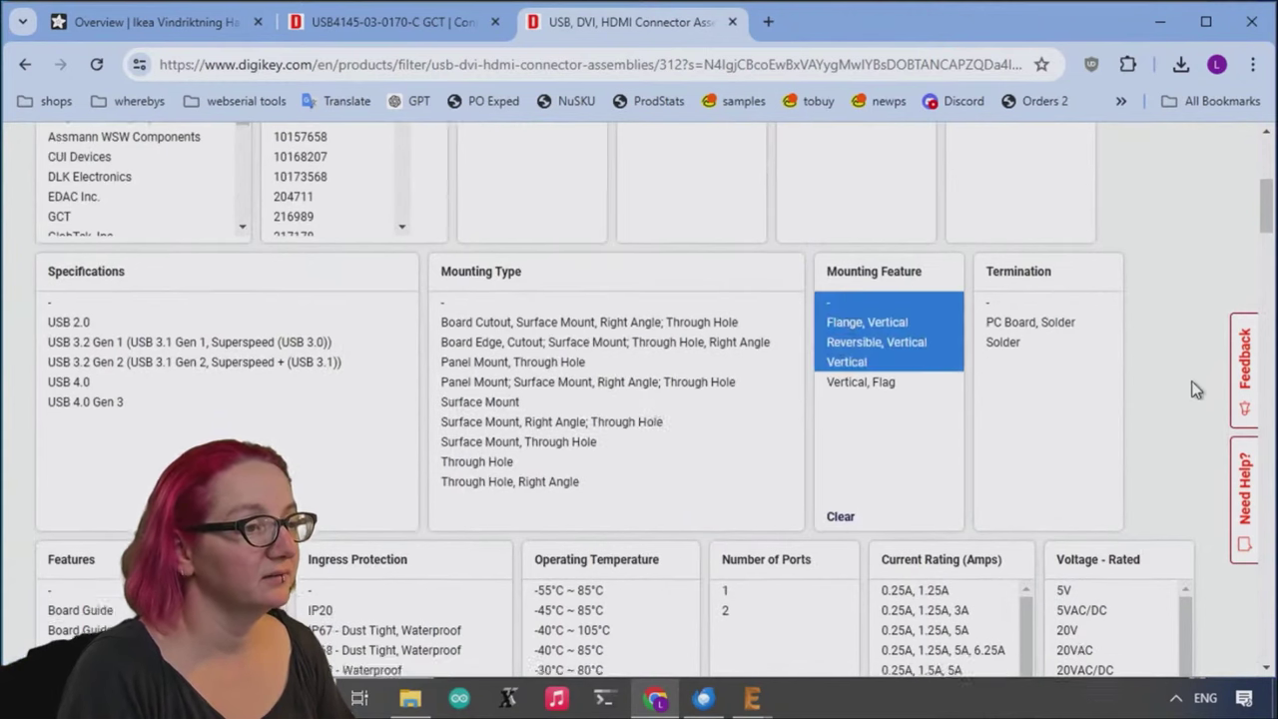
scroll(1188, 385, "down", 8)
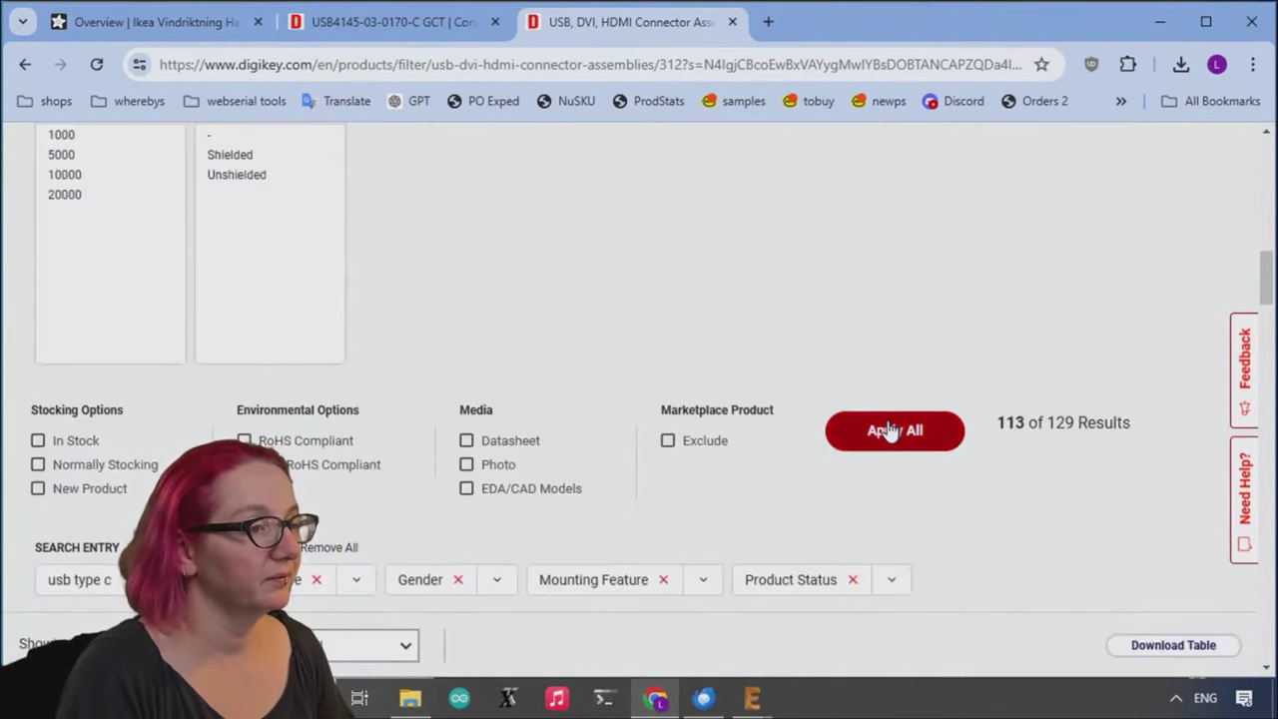
left_click(889, 431)
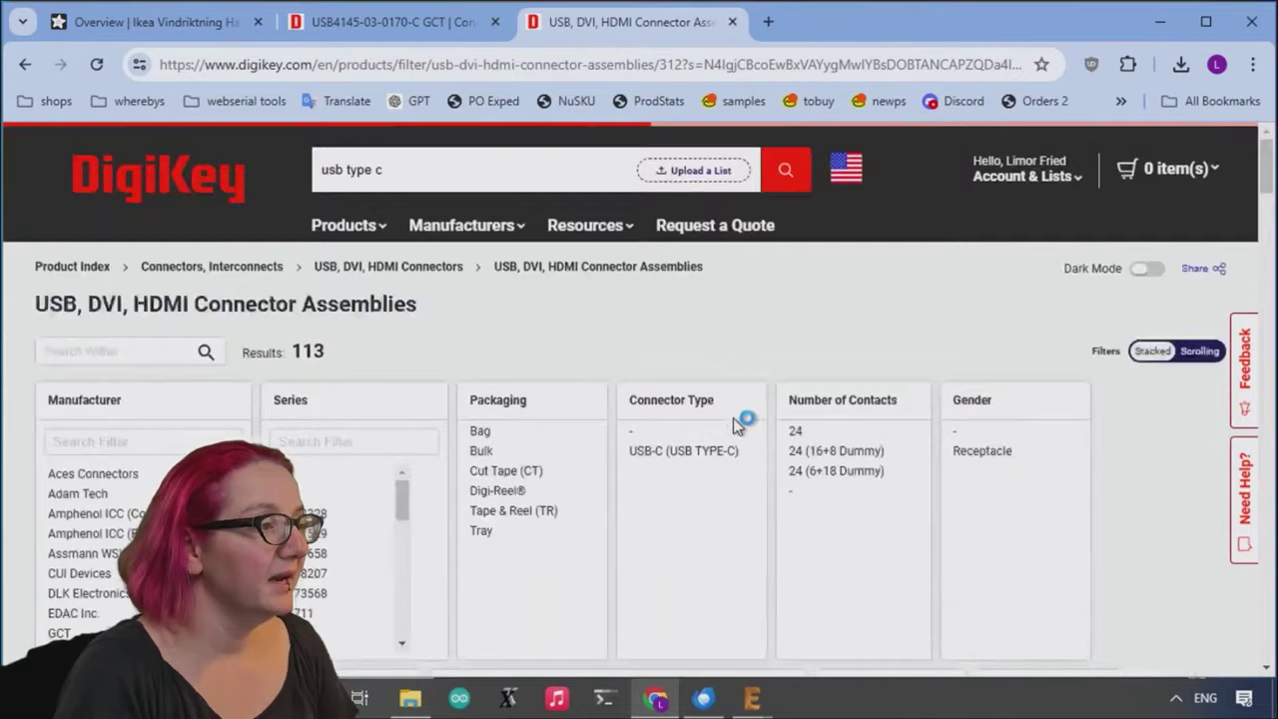
Restrict the connectors to 1 port and the Normally Stocking option, and apply all filters
scroll(416, 361, "down", 10)
scroll(868, 327, "up", 10)
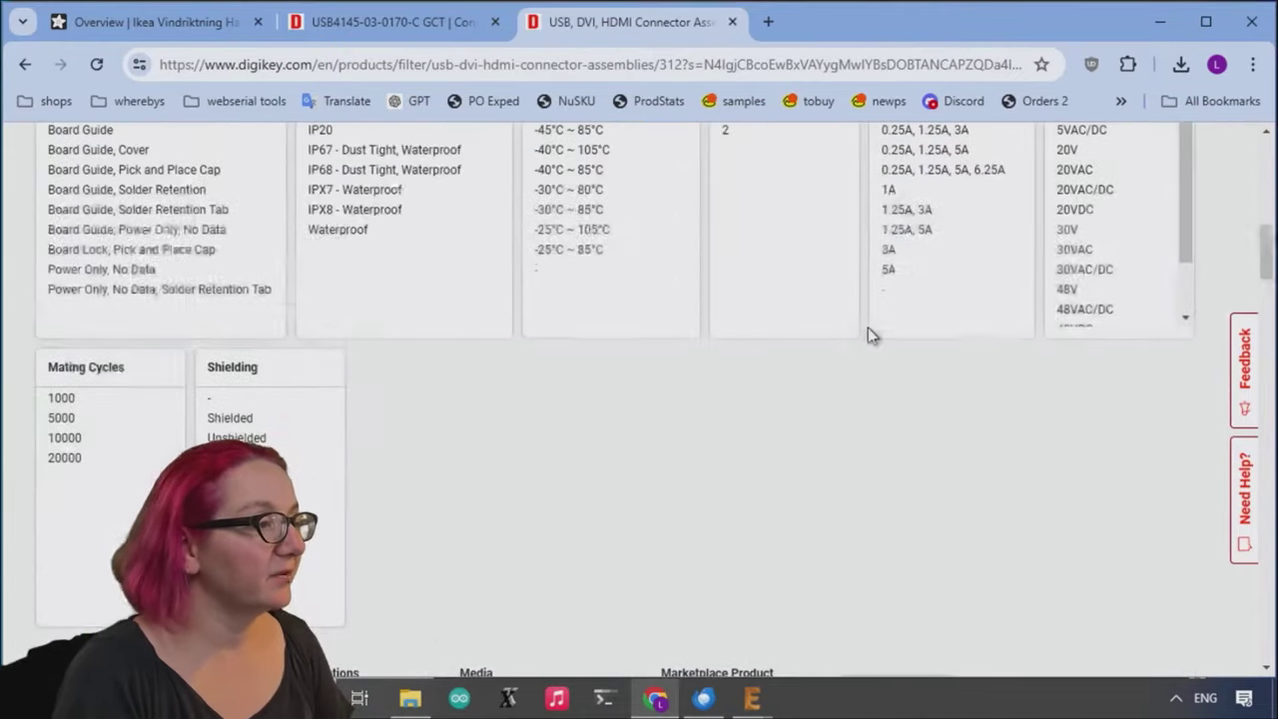
left_click(744, 508)
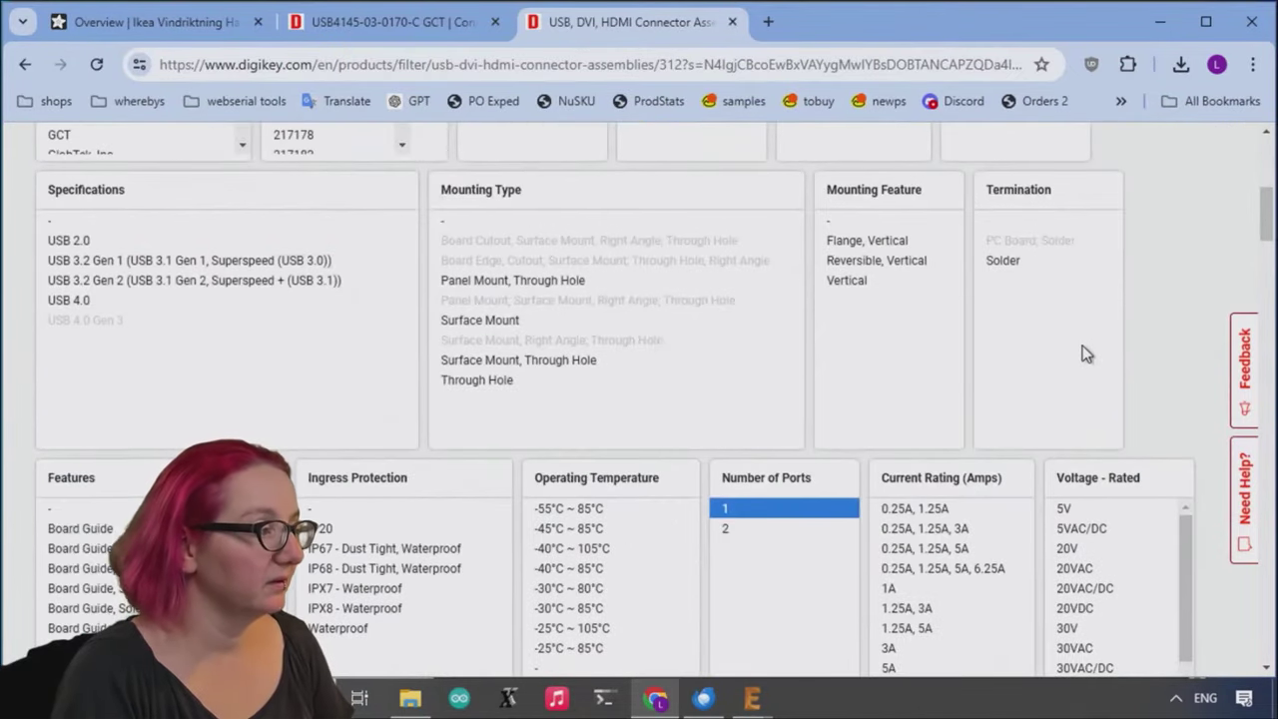
scroll(1116, 336, "down", 3)
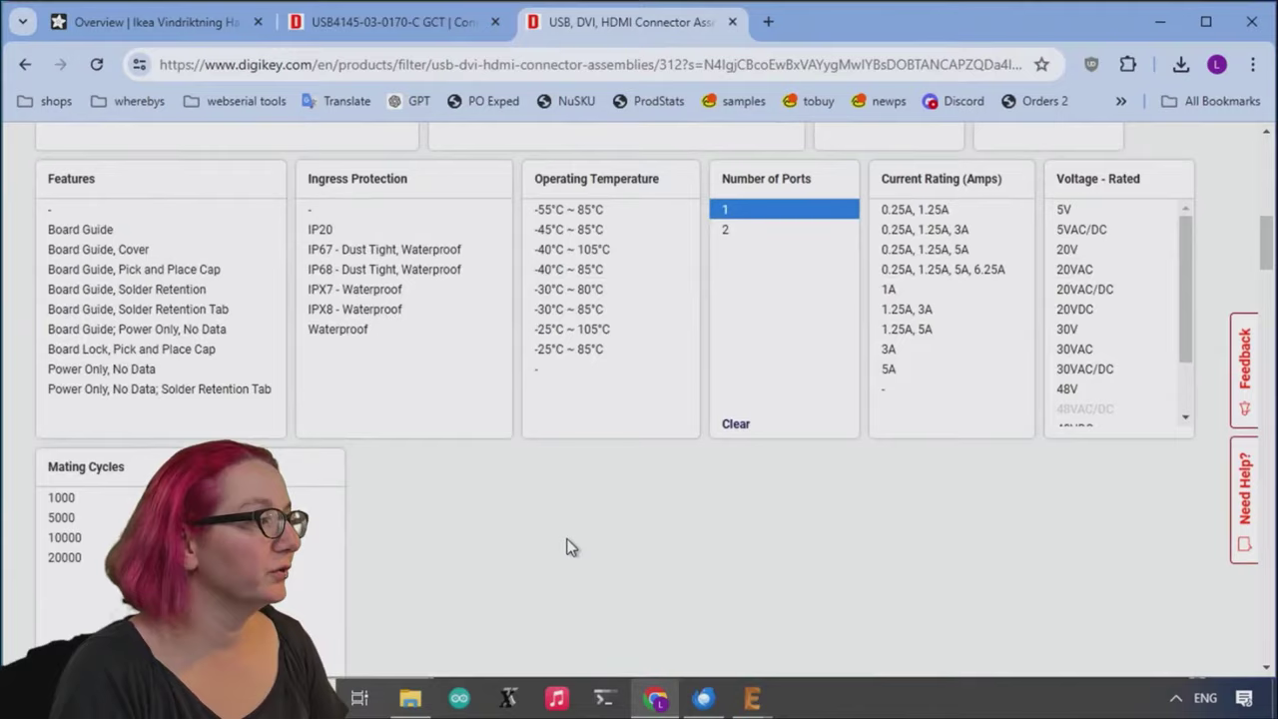
scroll(759, 558, "down", 2)
scroll(764, 553, "up", 2)
scroll(764, 553, "down", 3)
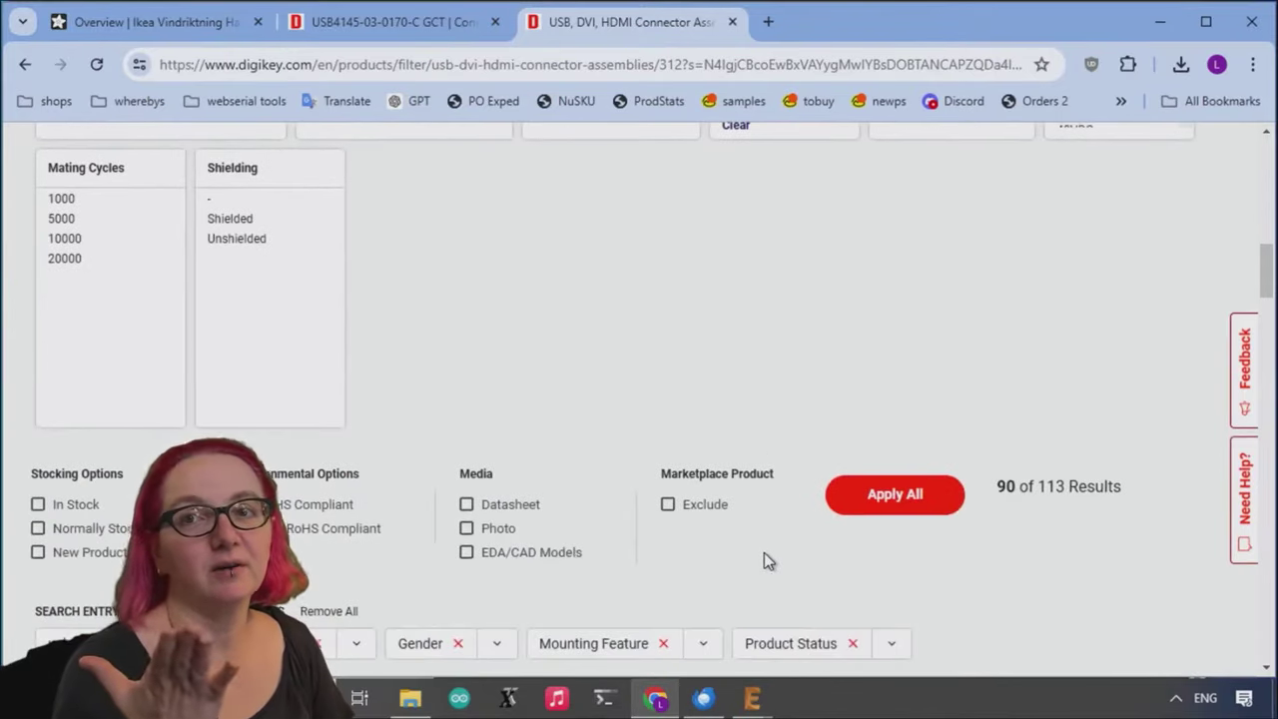
left_click(892, 496)
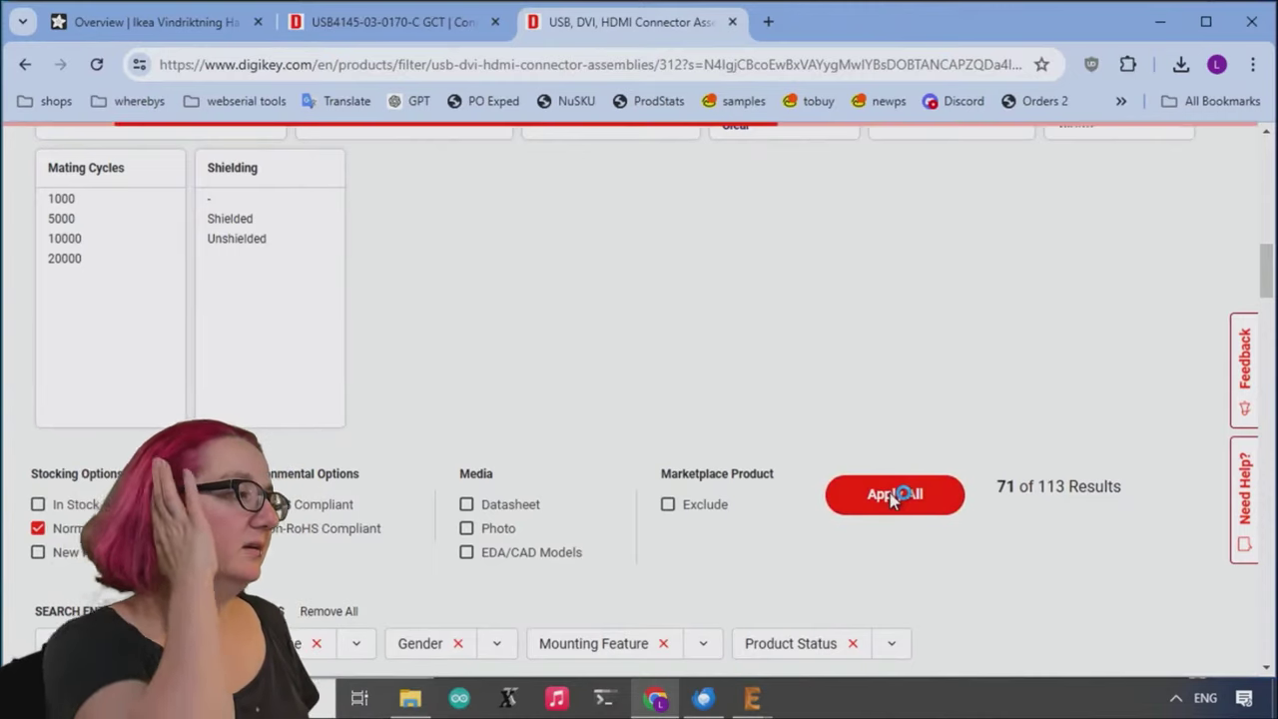
Look through the start of the filtered connector list and preview the USB4130-GF-C image
scroll(1193, 519, "down", 3)
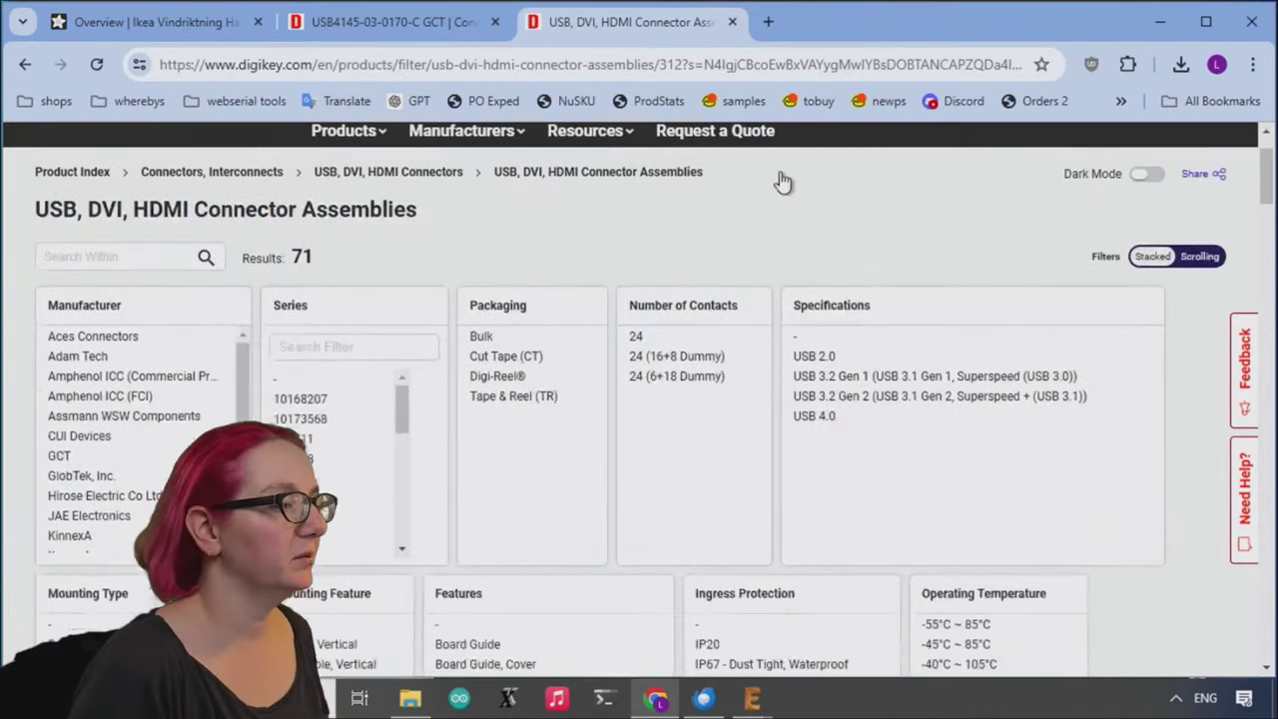
scroll(1194, 519, "down", 10)
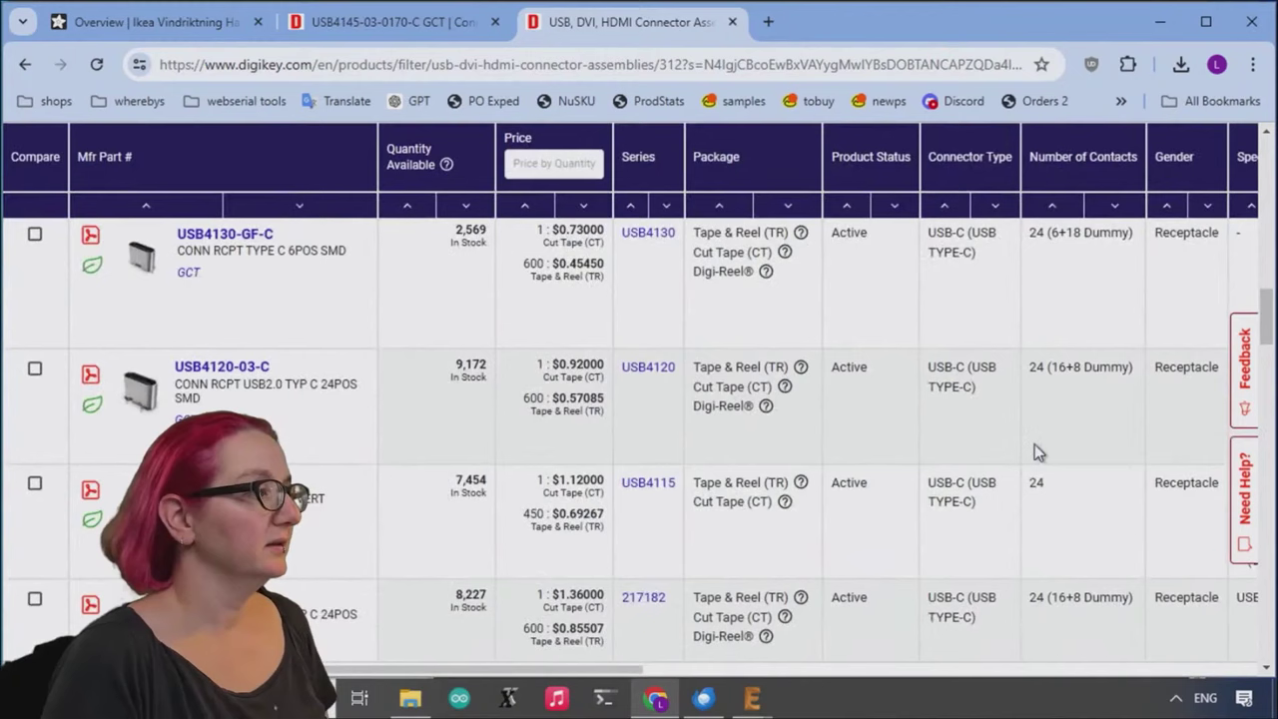
mouse_move(150, 271)
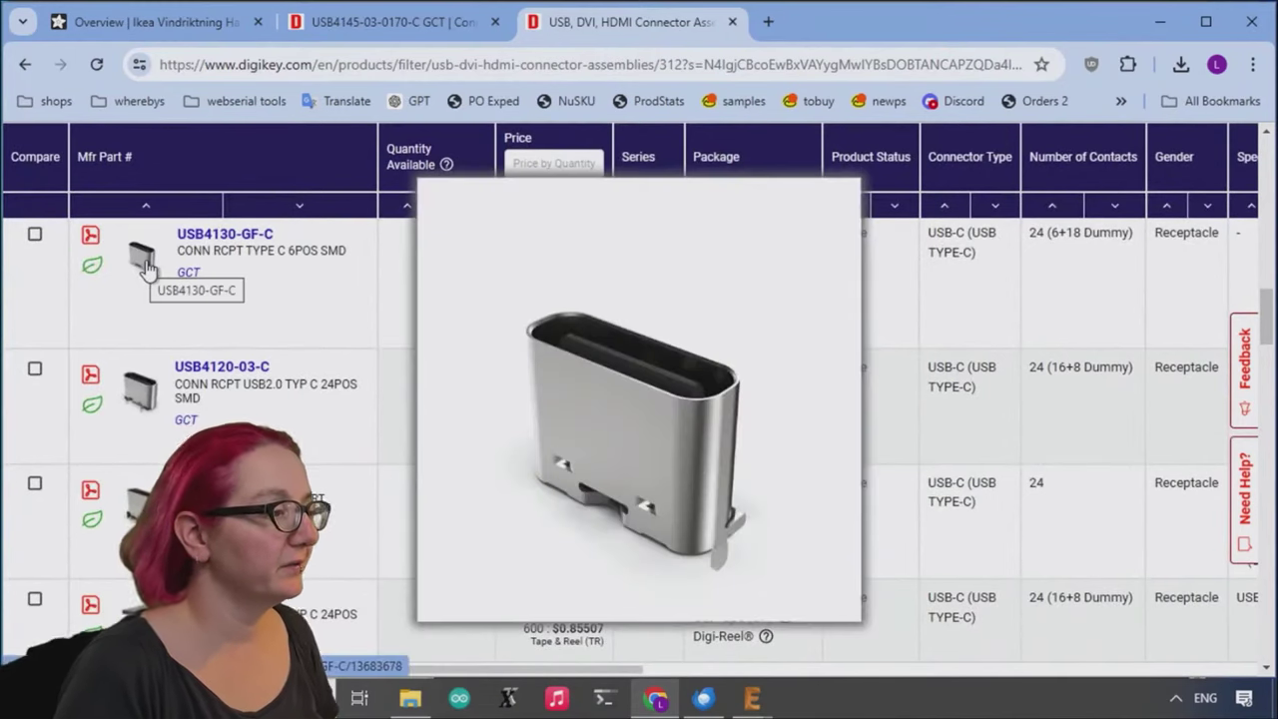
Sort the connectors by ascending price and preview the product images of the cheapest parts
scroll(477, 442, "up", 2)
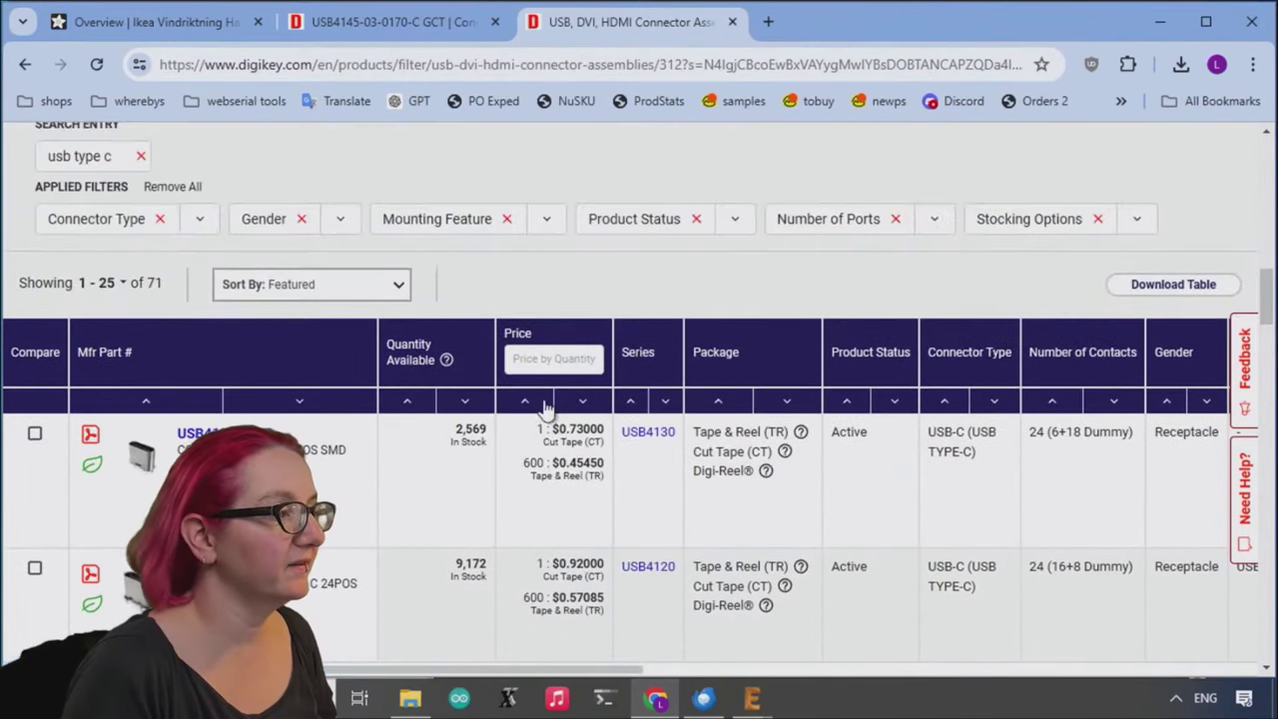
left_click(524, 405)
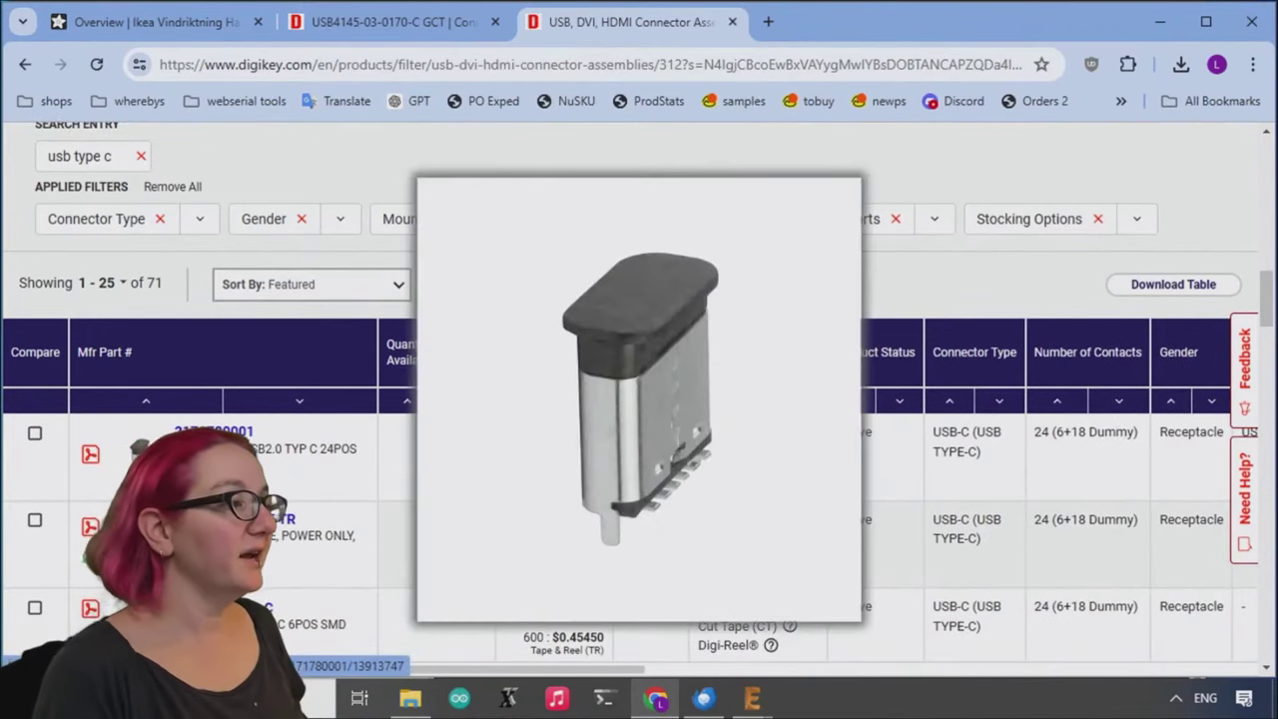
mouse_move(140, 539)
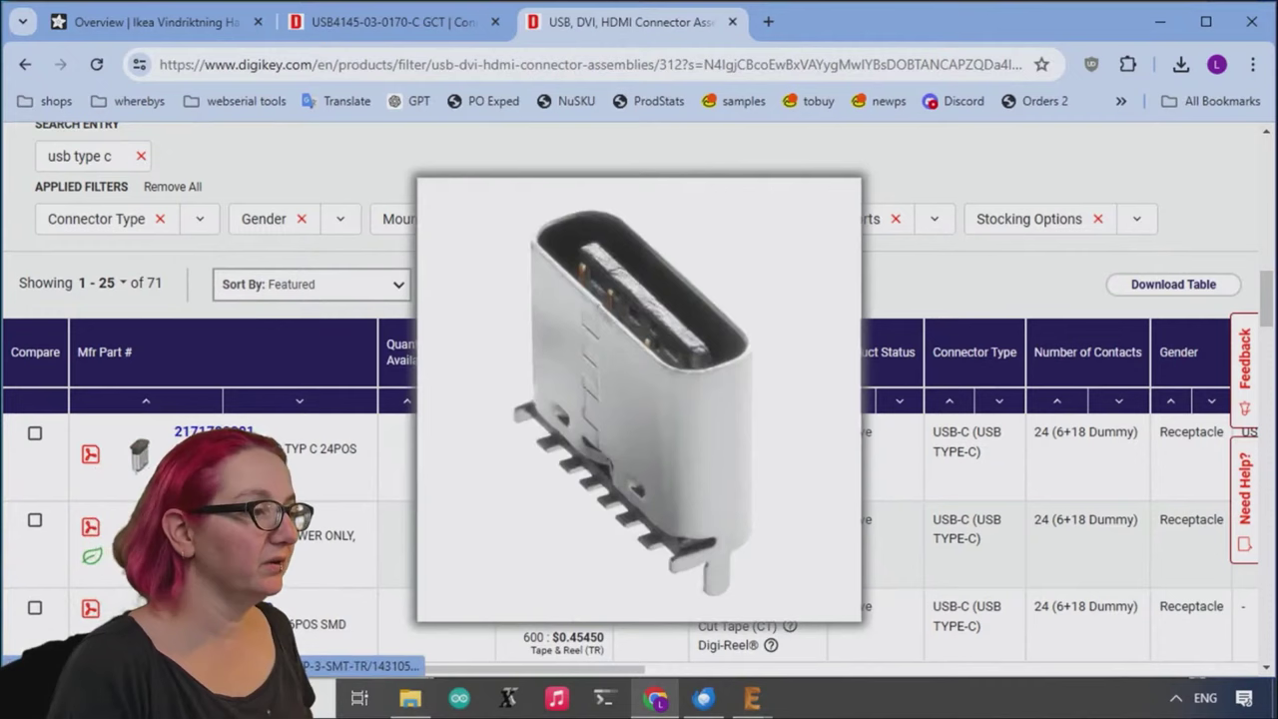
mouse_move(142, 479)
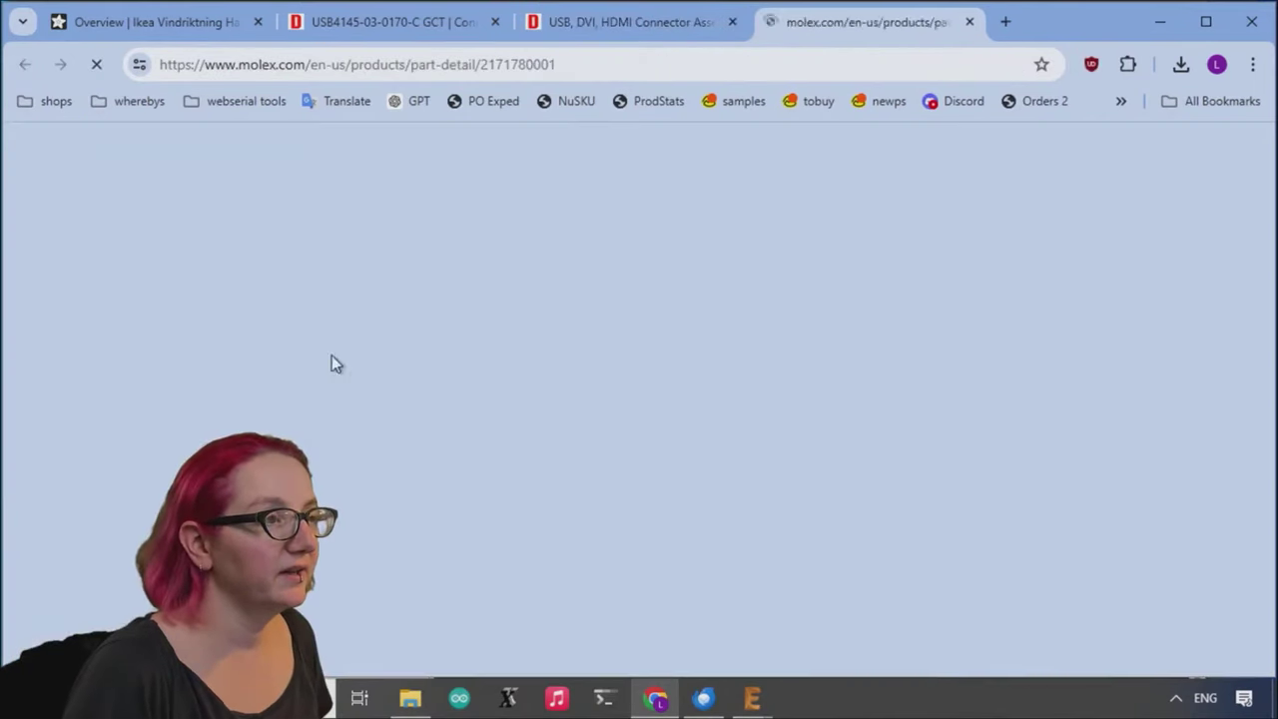
scroll(1022, 265, "down", 1)
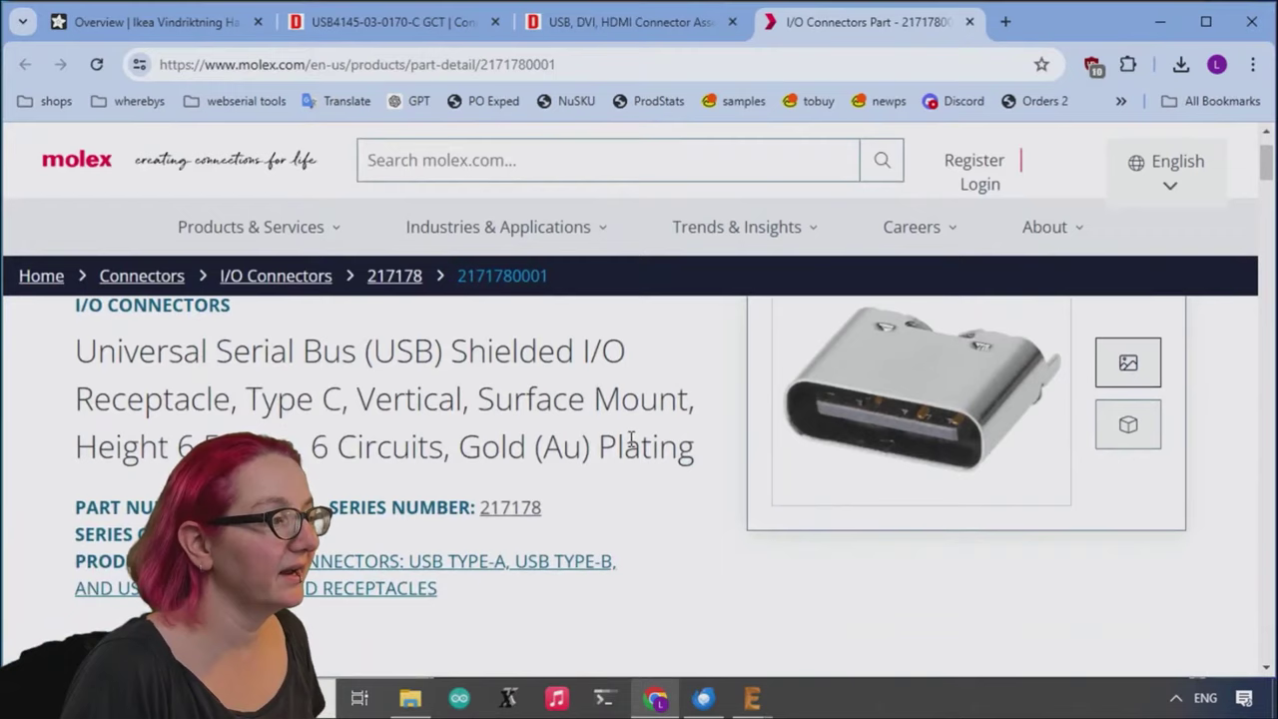
scroll(633, 444, "down", 1)
scroll(367, 478, "down", 4)
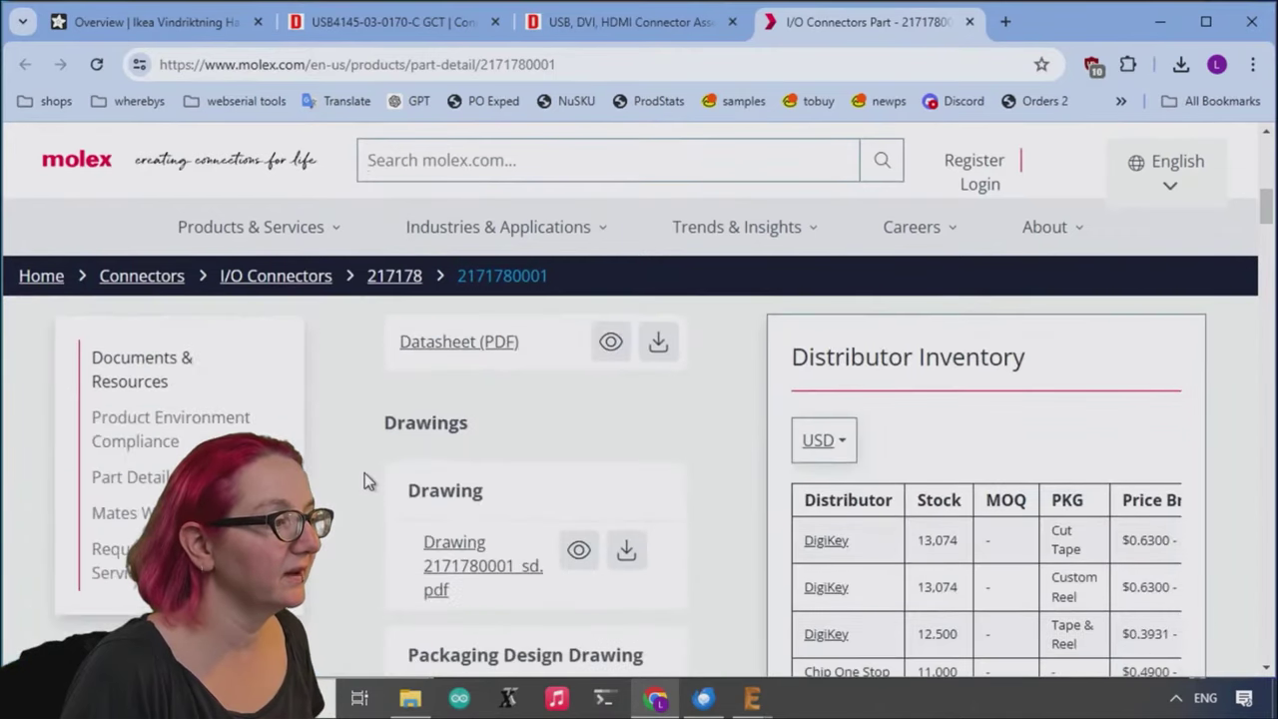
left_click(458, 341)
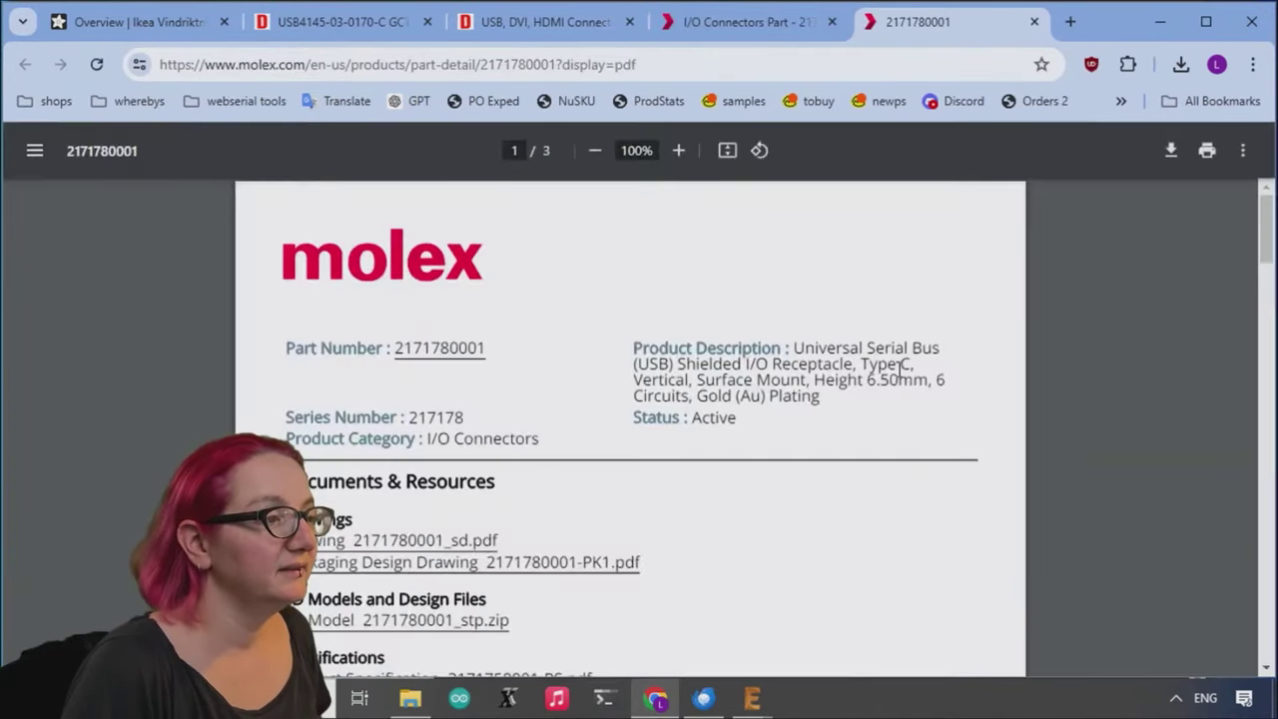
scroll(899, 374, "down", 10)
scroll(901, 384, "down", 10)
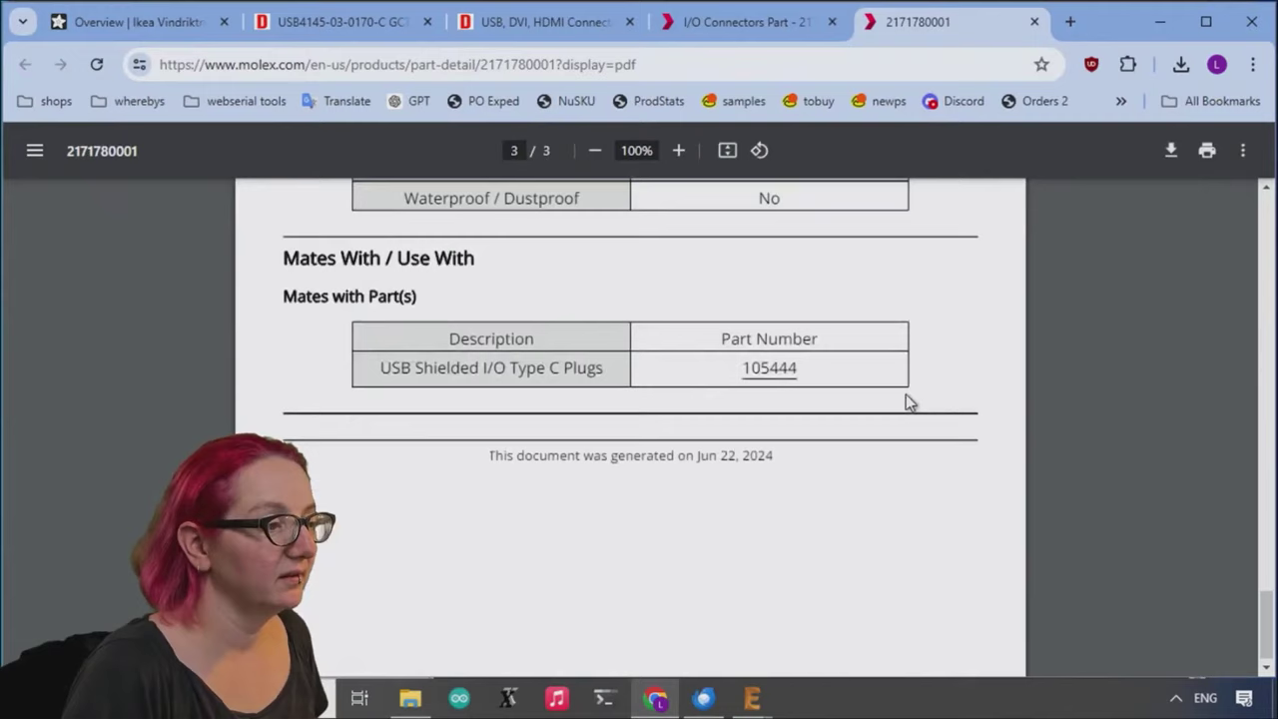
left_click(749, 21)
scroll(528, 516, "down", 1)
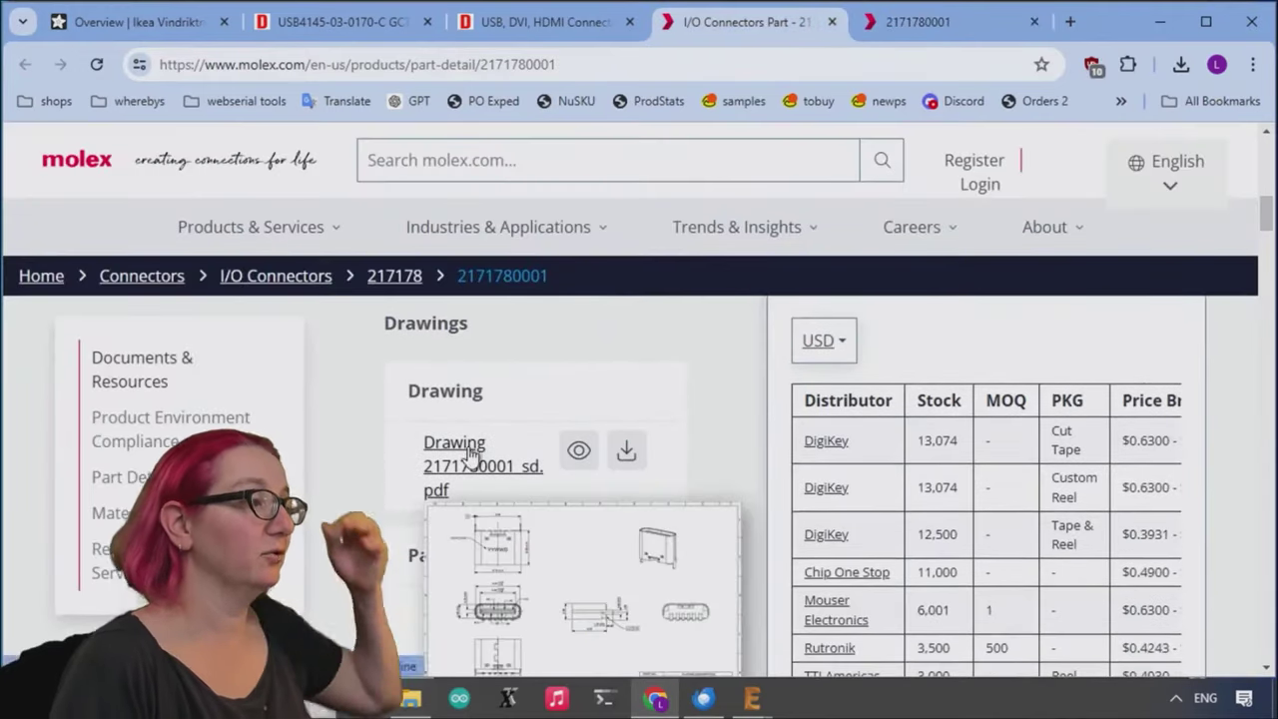
left_click(448, 453)
scroll(925, 395, "down", 4)
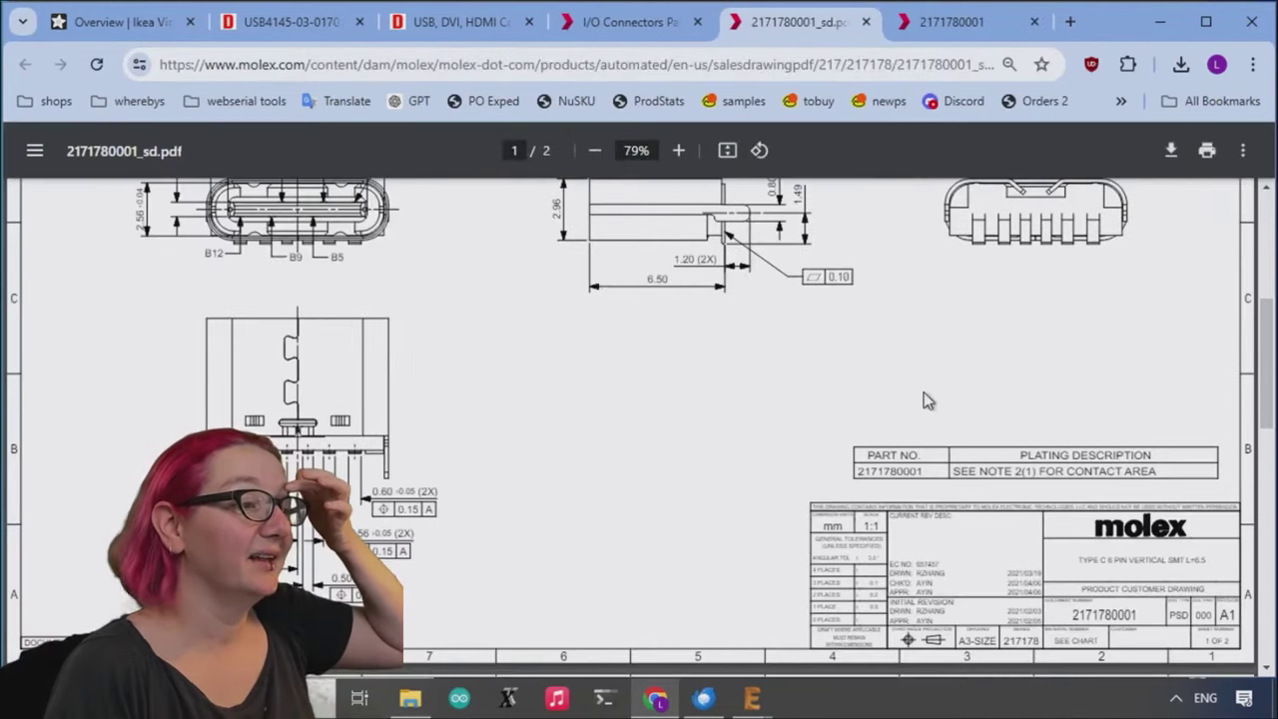
scroll(938, 405, "up", 3)
scroll(958, 411, "down", 10)
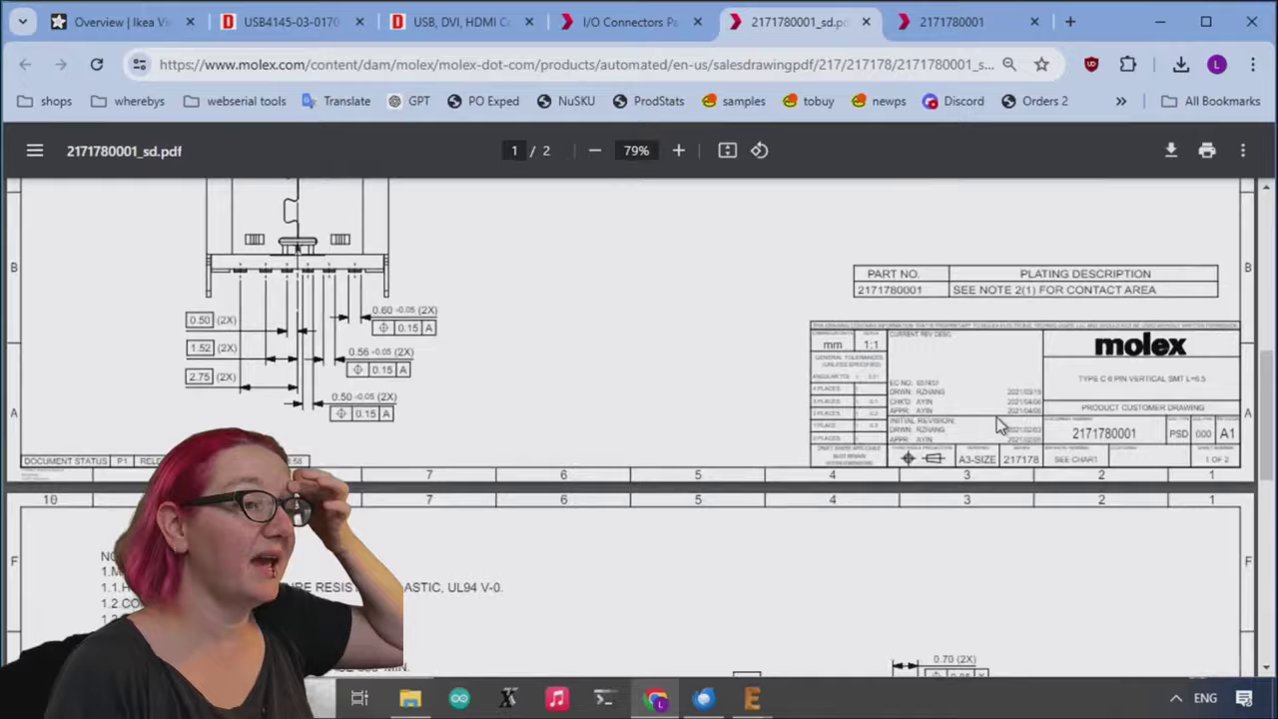
scroll(998, 424, "down", 2)
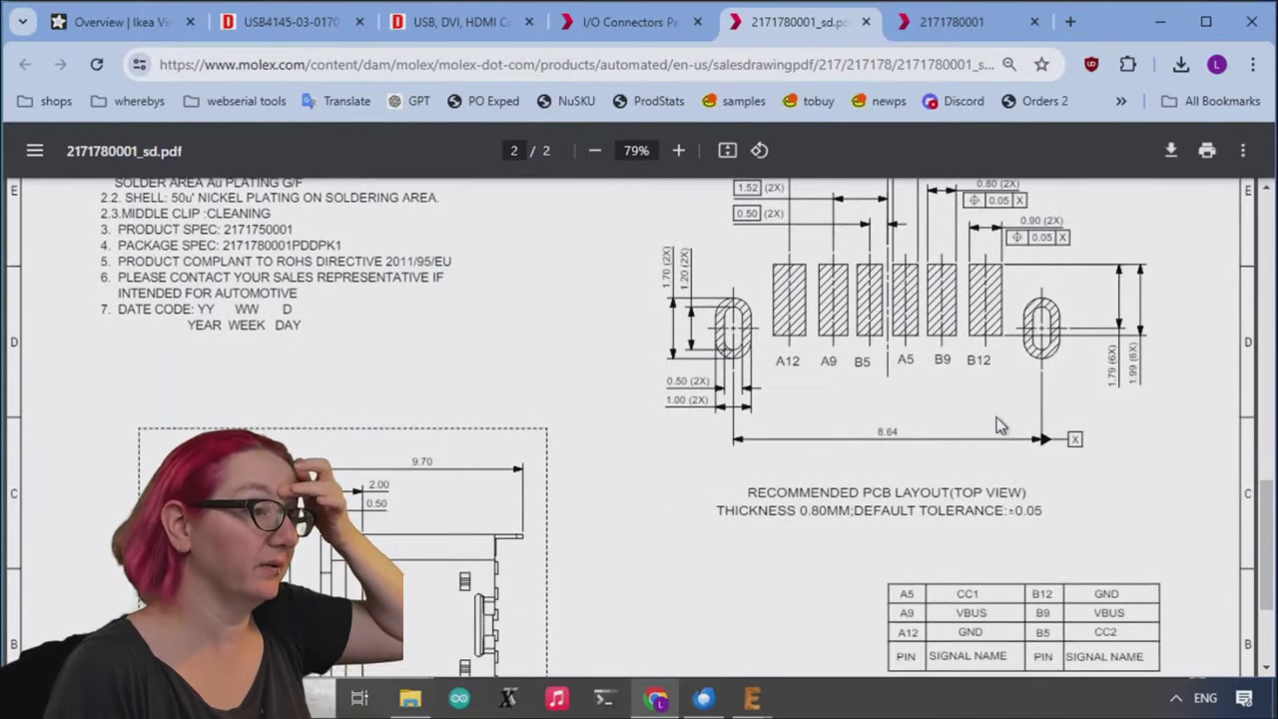
scroll(1101, 526, "down", 1)
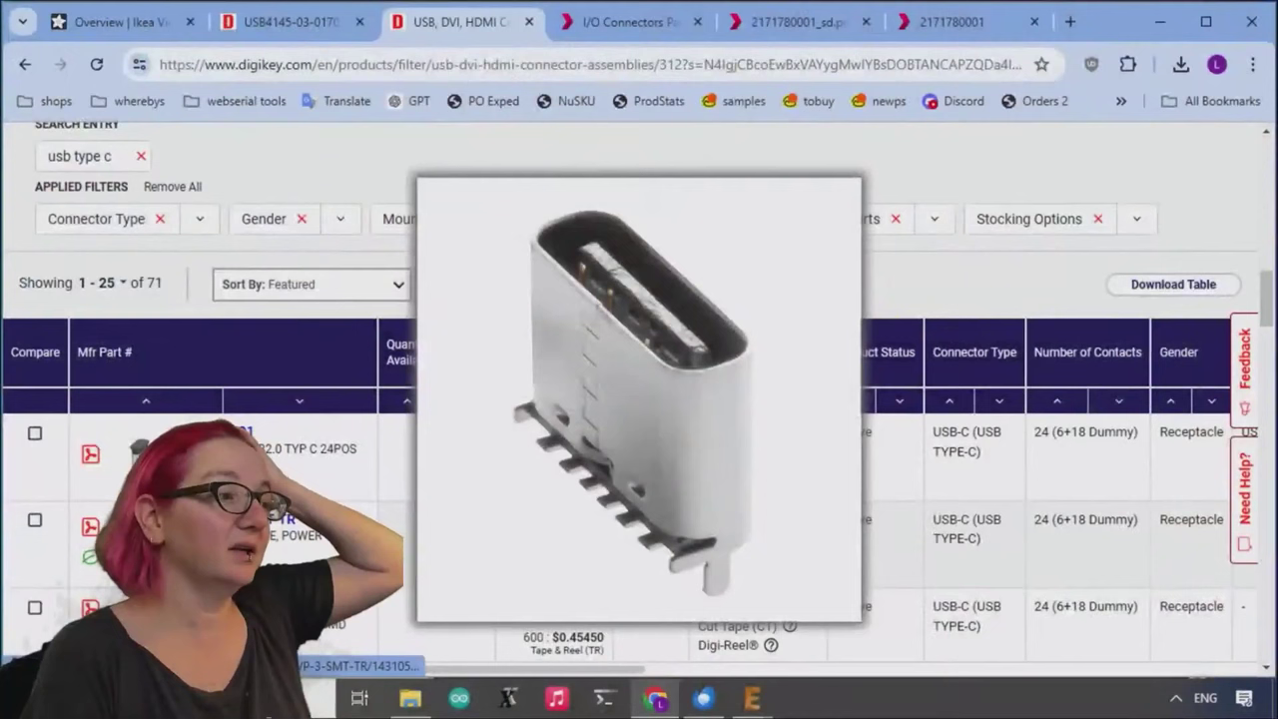
Check the number of contacts of the cheapest connectors in the DigiKey results list
scroll(343, 599, "down", 1)
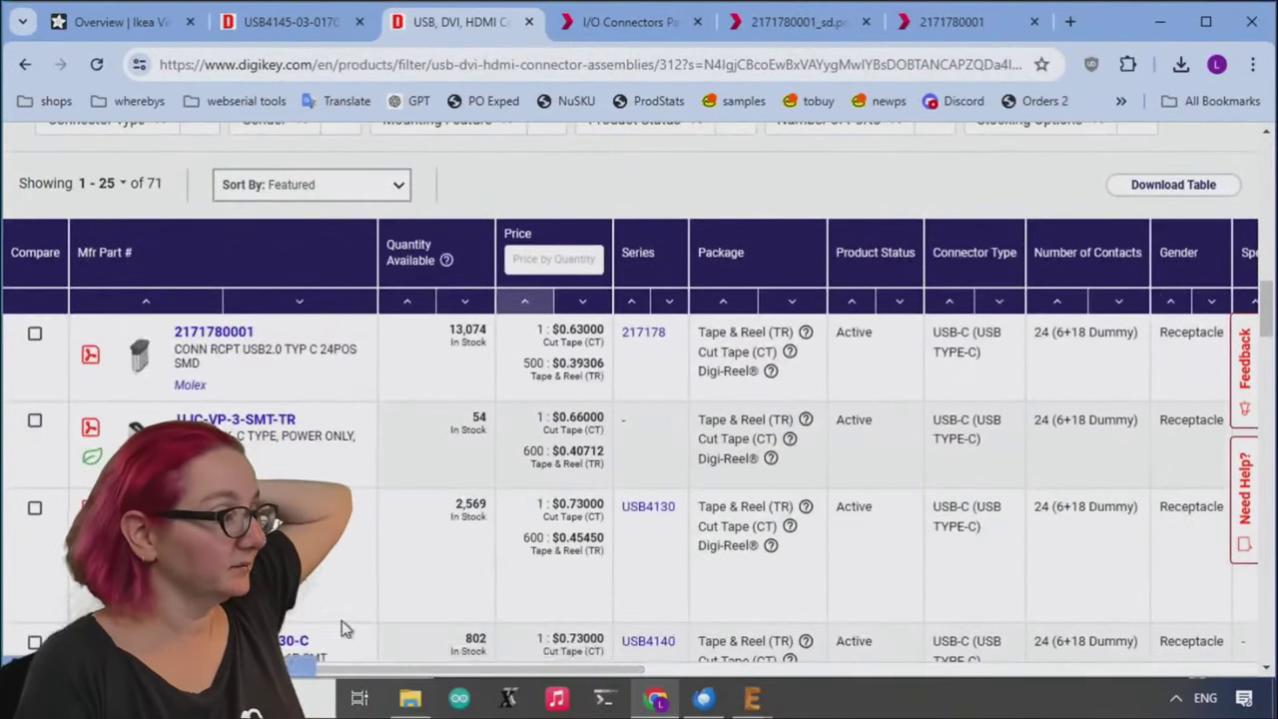
left_click_drag(437, 673, 512, 675)
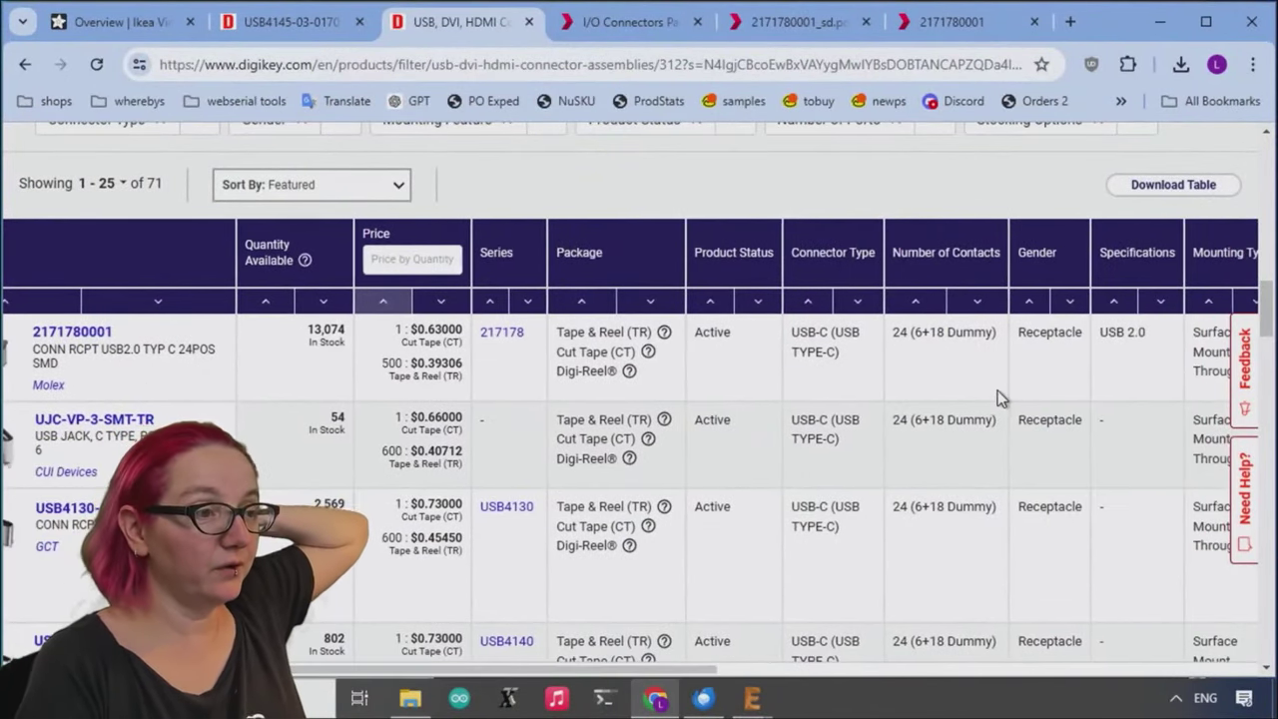
left_click(953, 362)
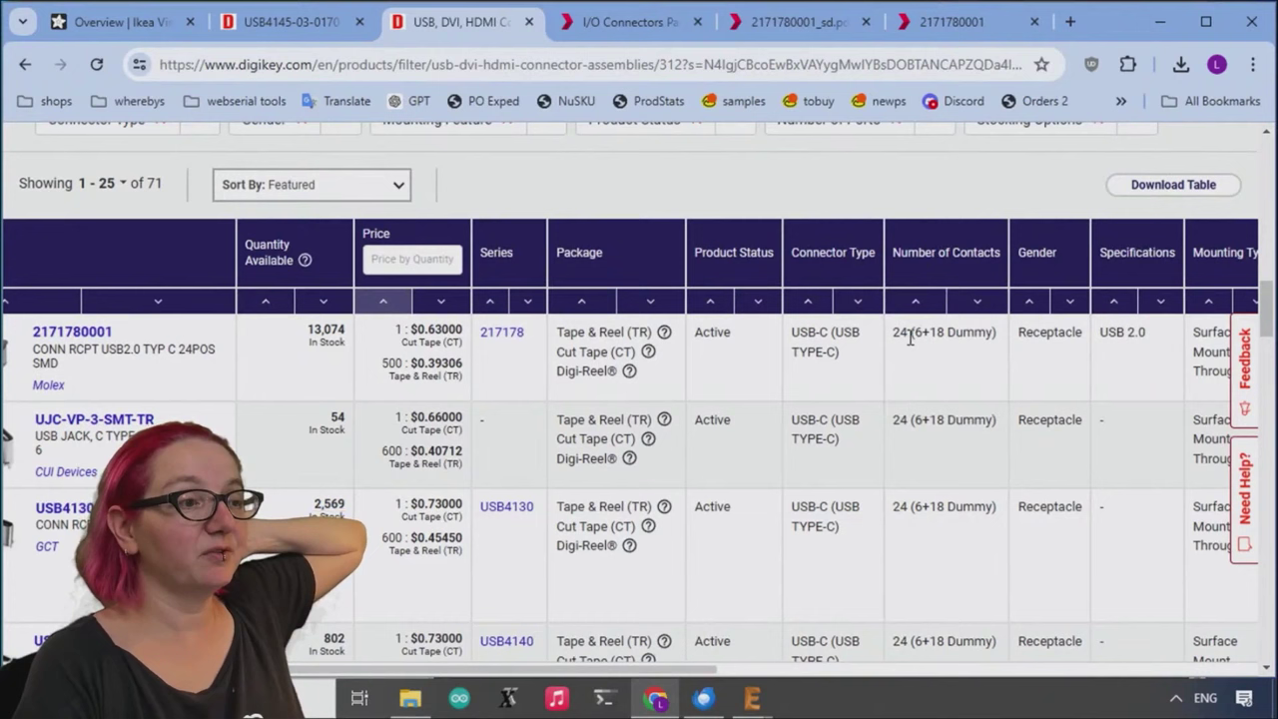
left_click_drag(910, 337, 931, 340)
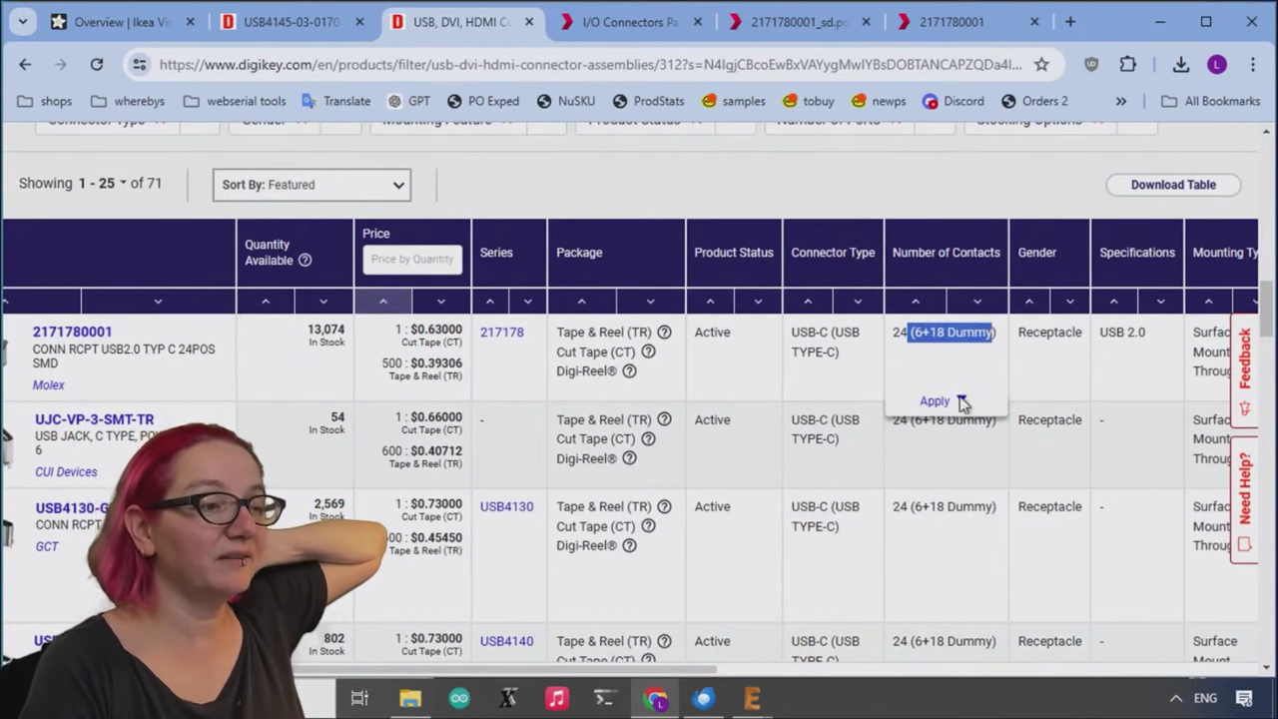
scroll(962, 401, "down", 1)
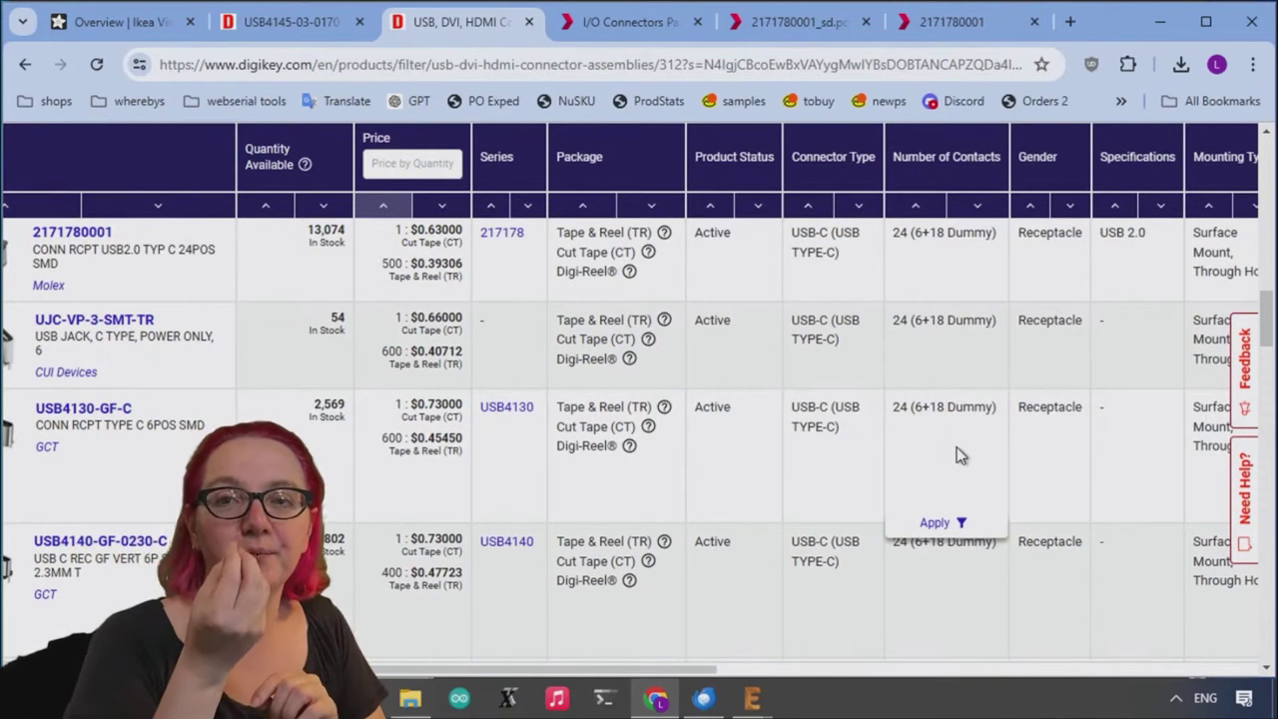
Filter the number of contacts to 24 and 24 (16+8 Dummy), and apply the filter to the results
scroll(843, 305, "up", 10)
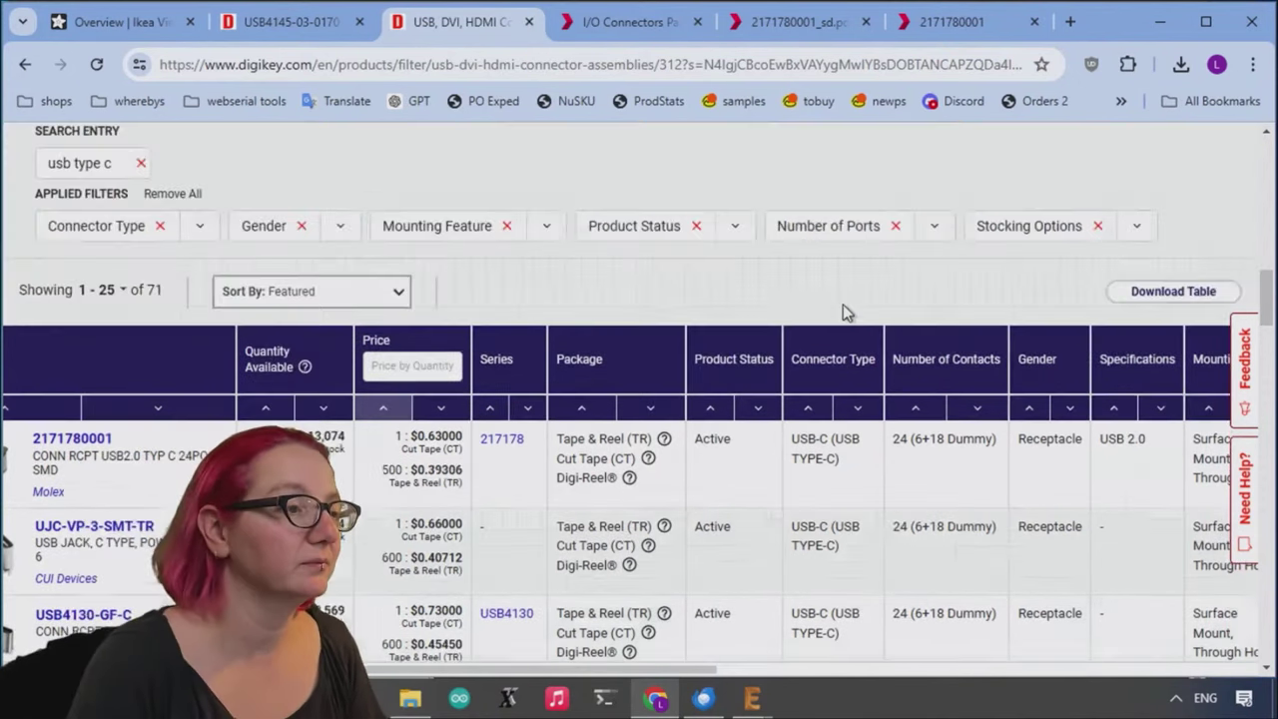
scroll(899, 340, "up", 4)
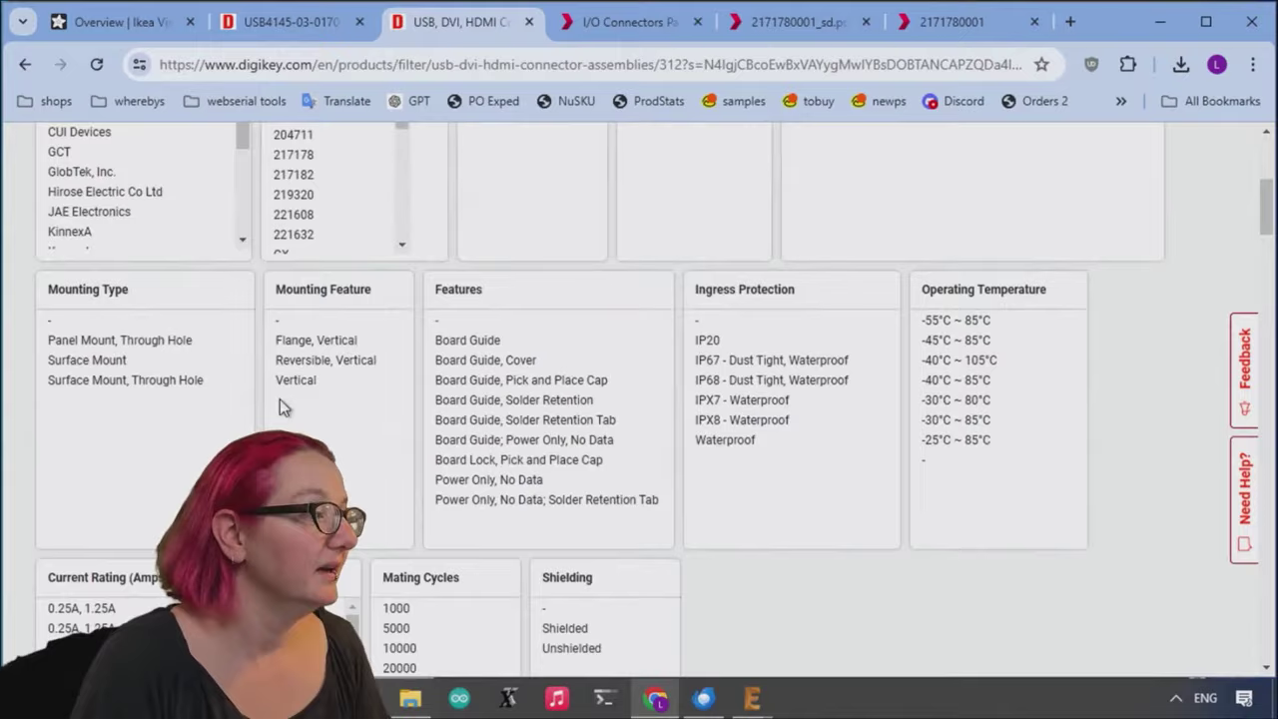
scroll(549, 340, "down", 1)
scroll(548, 341, "up", 4)
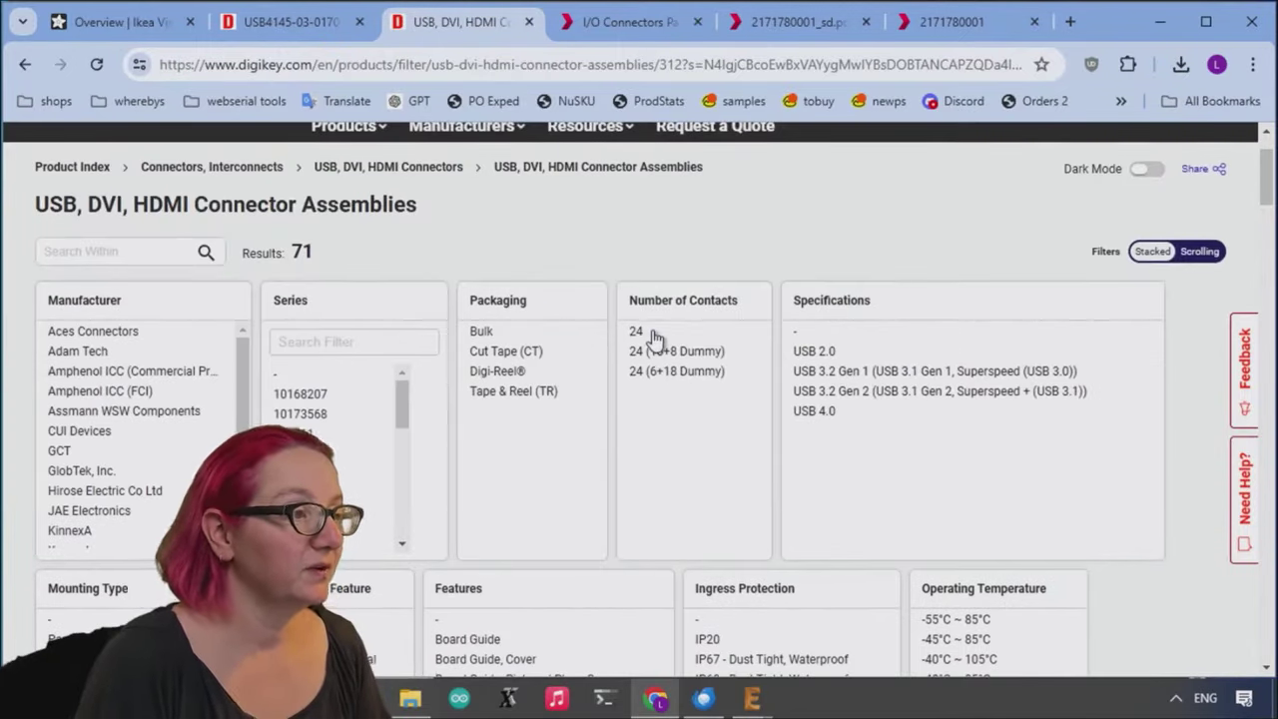
left_click_drag(674, 357, 681, 331)
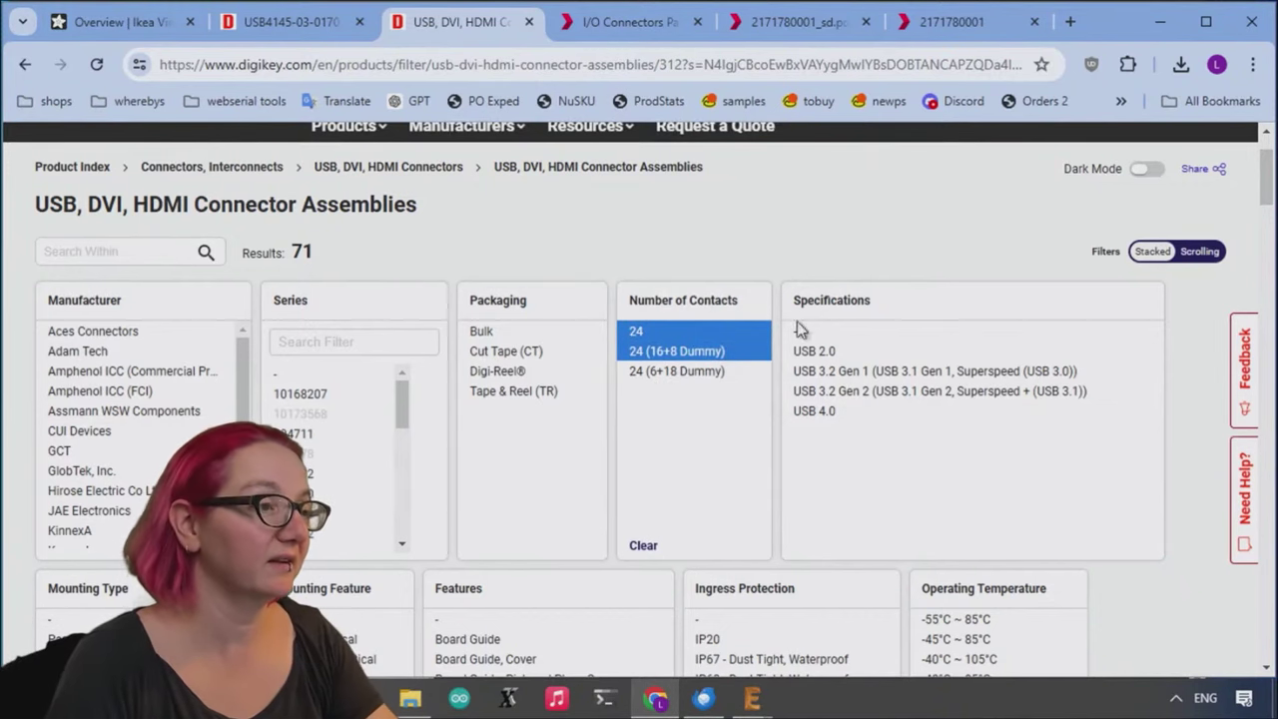
scroll(1162, 434, "down", 9)
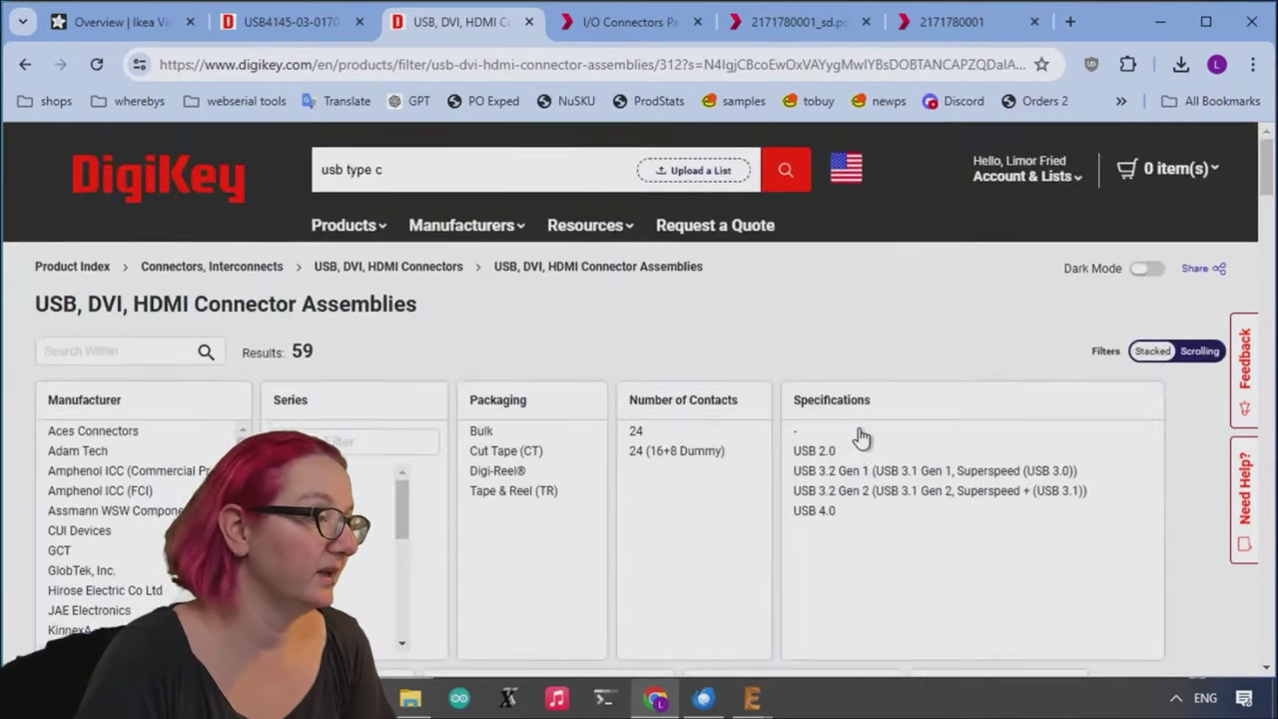
Review price, stock and product images of the cheapest connectors in the filtered list, including GSB1CA11101DSHR and USB4120-03-C
scroll(868, 433, "down", 5)
scroll(883, 432, "down", 8)
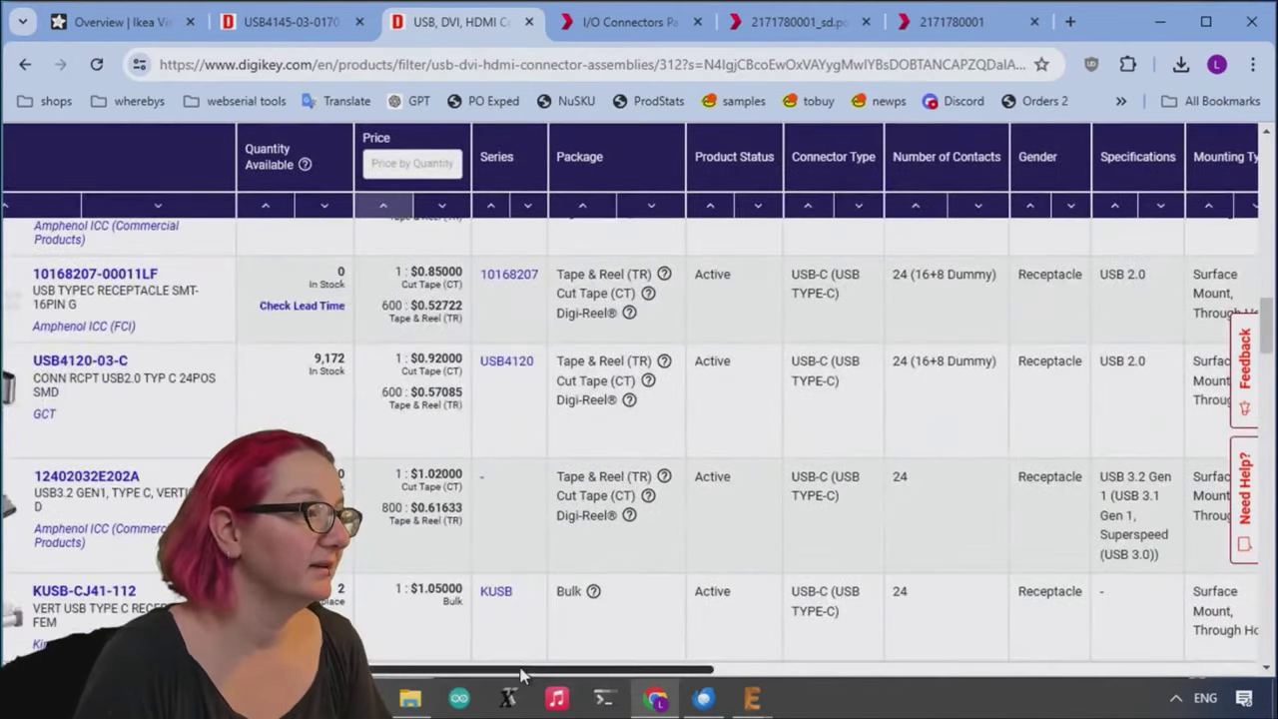
scroll(682, 288, "up", 3)
scroll(681, 288, "down", 1)
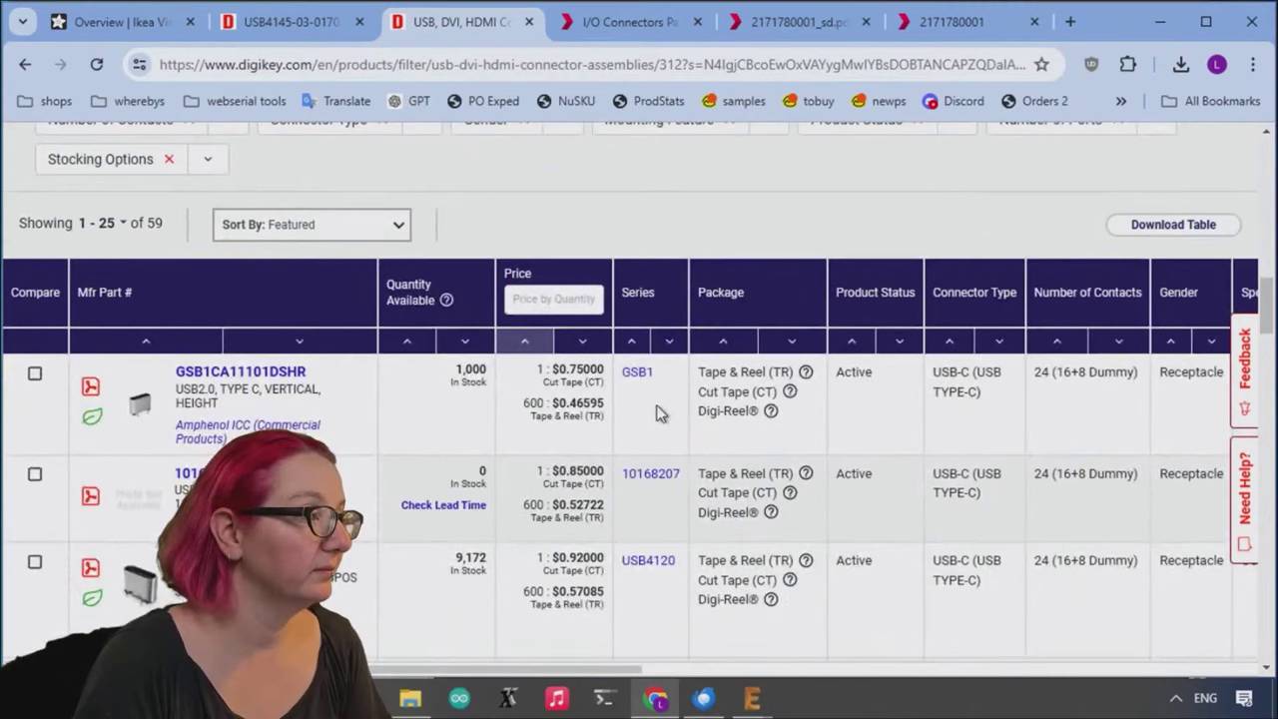
mouse_move(141, 406)
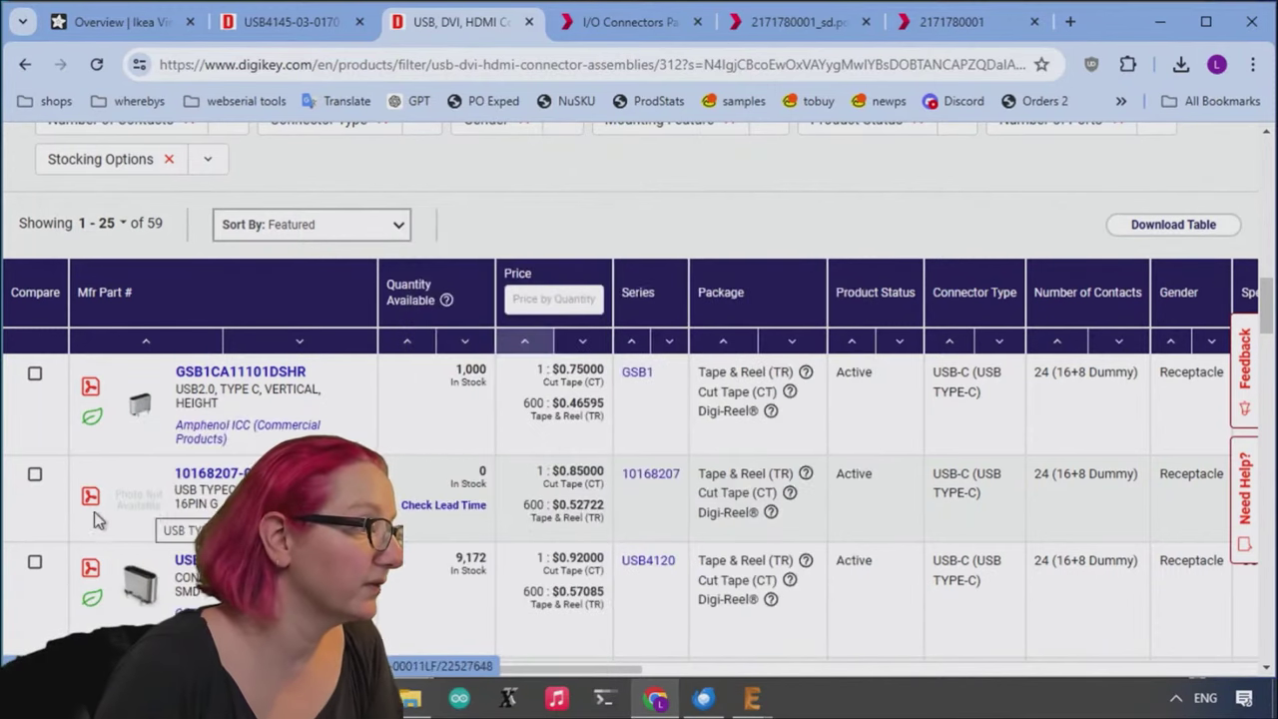
scroll(88, 509, "down", 2)
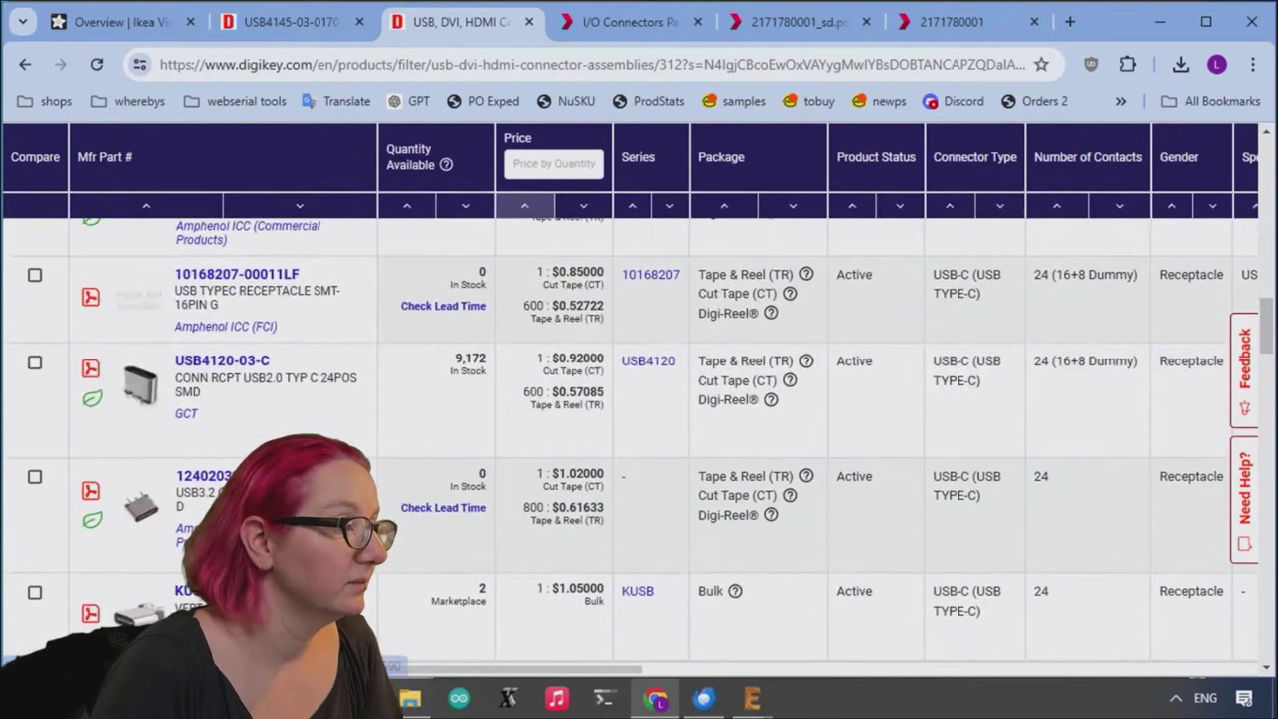
mouse_move(150, 514)
mouse_move(128, 609)
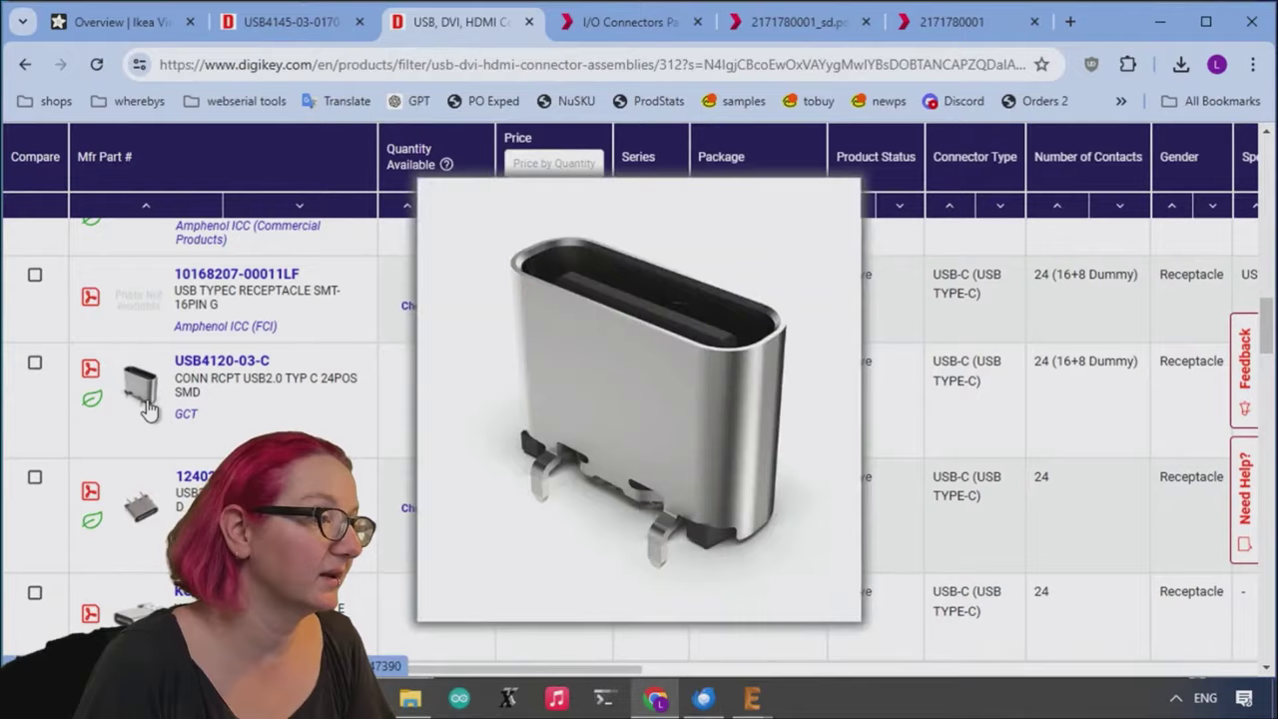
Compare the USB4145-03 variants further down the list by stock, price and product image
scroll(144, 425, "down", 1)
scroll(145, 424, "down", 2)
mouse_move(158, 317)
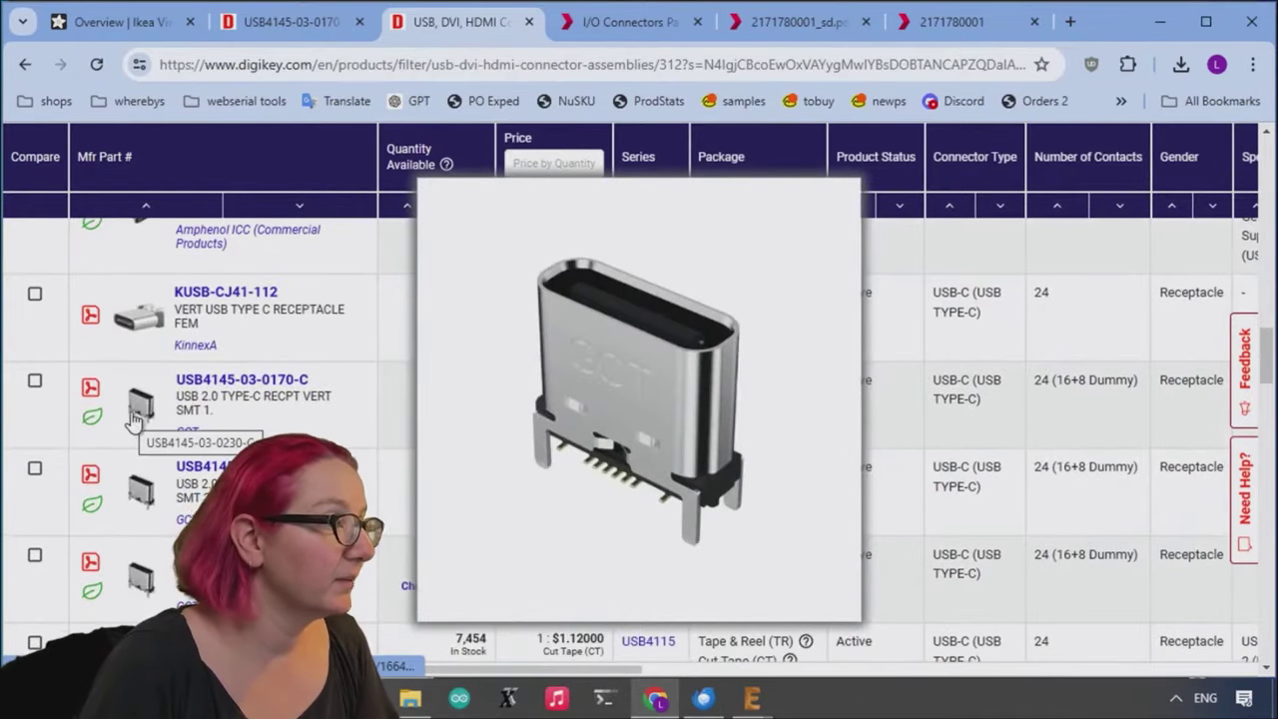
mouse_move(162, 431)
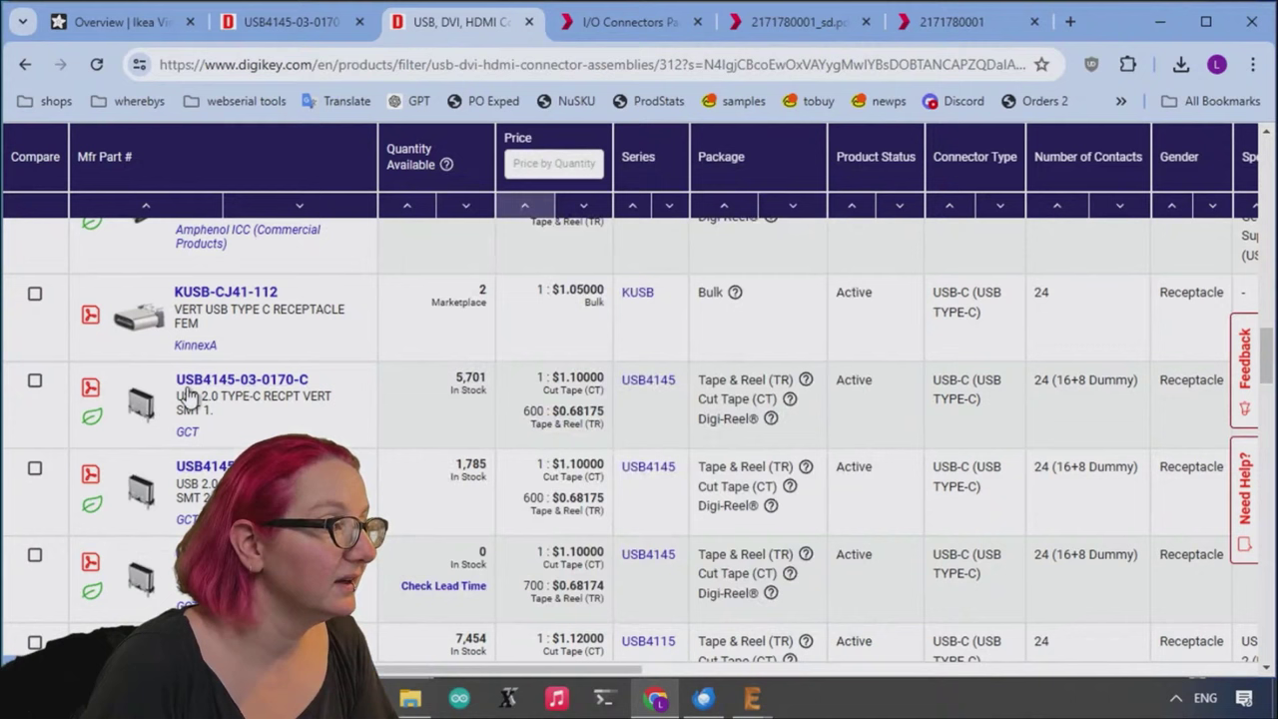
mouse_move(149, 579)
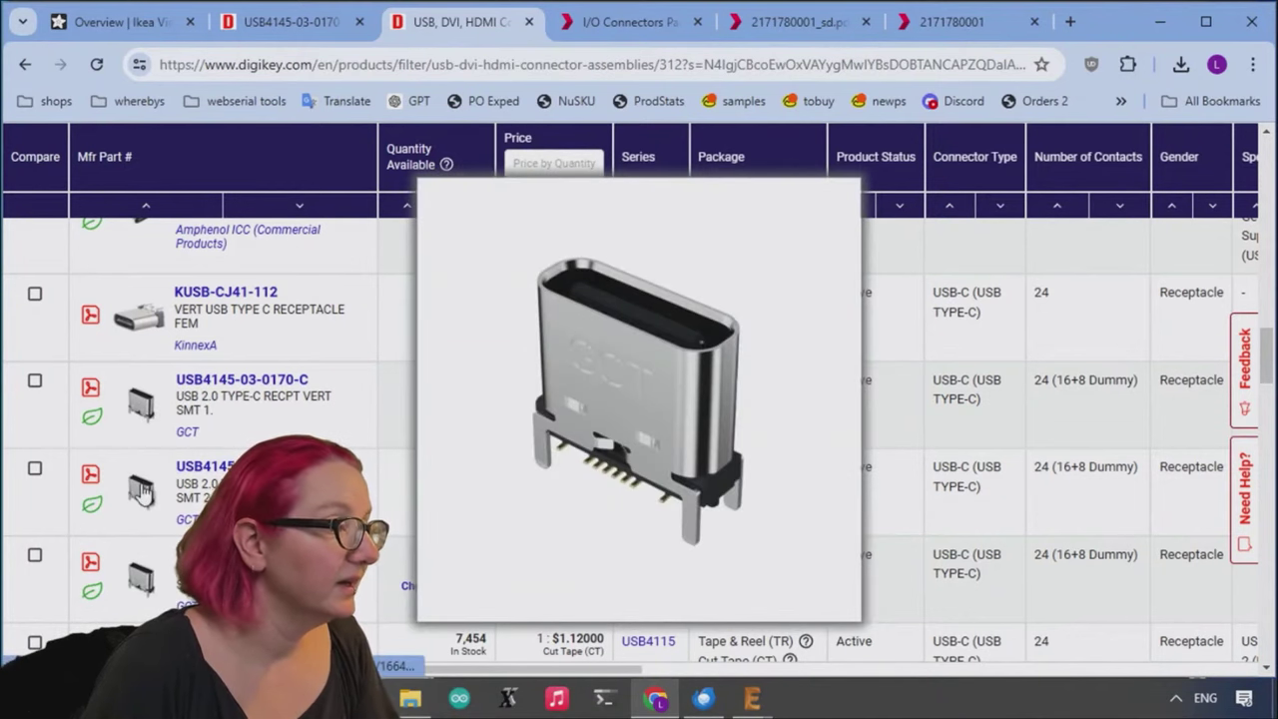
scroll(146, 557, "down", 1)
scroll(146, 557, "down", 2)
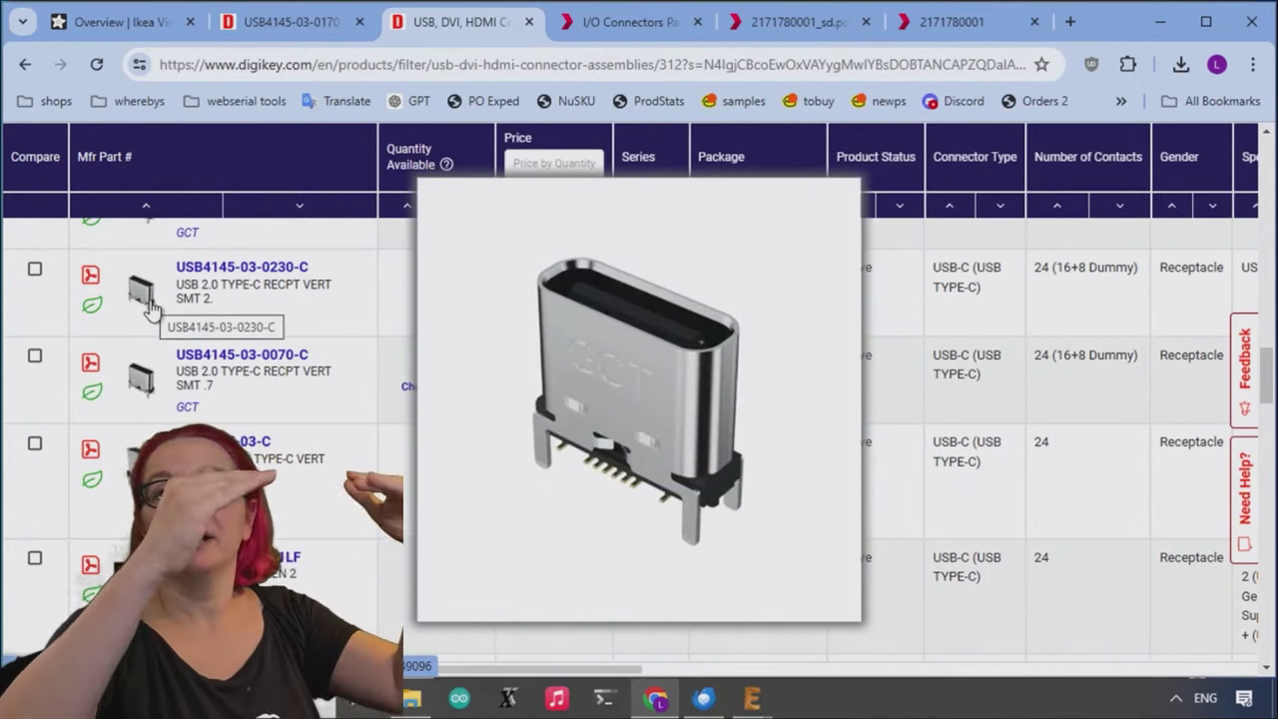
scroll(356, 414, "up", 1)
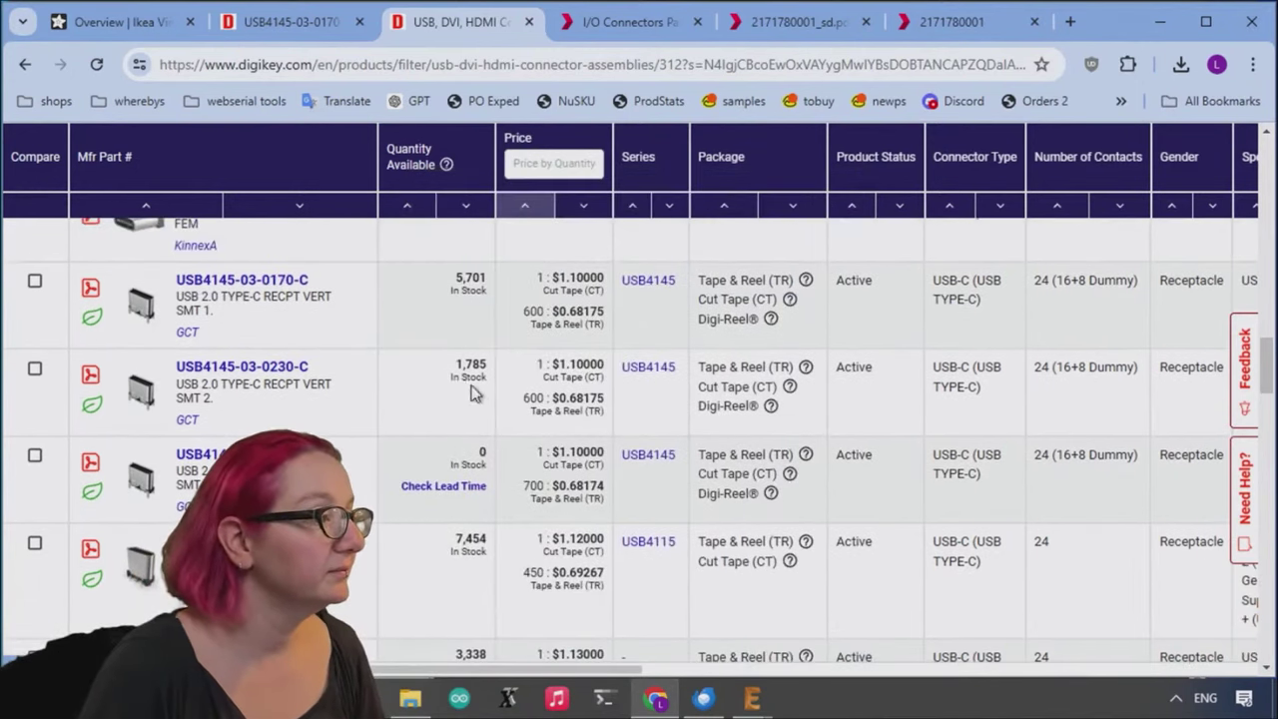
scroll(366, 322, "up", 1)
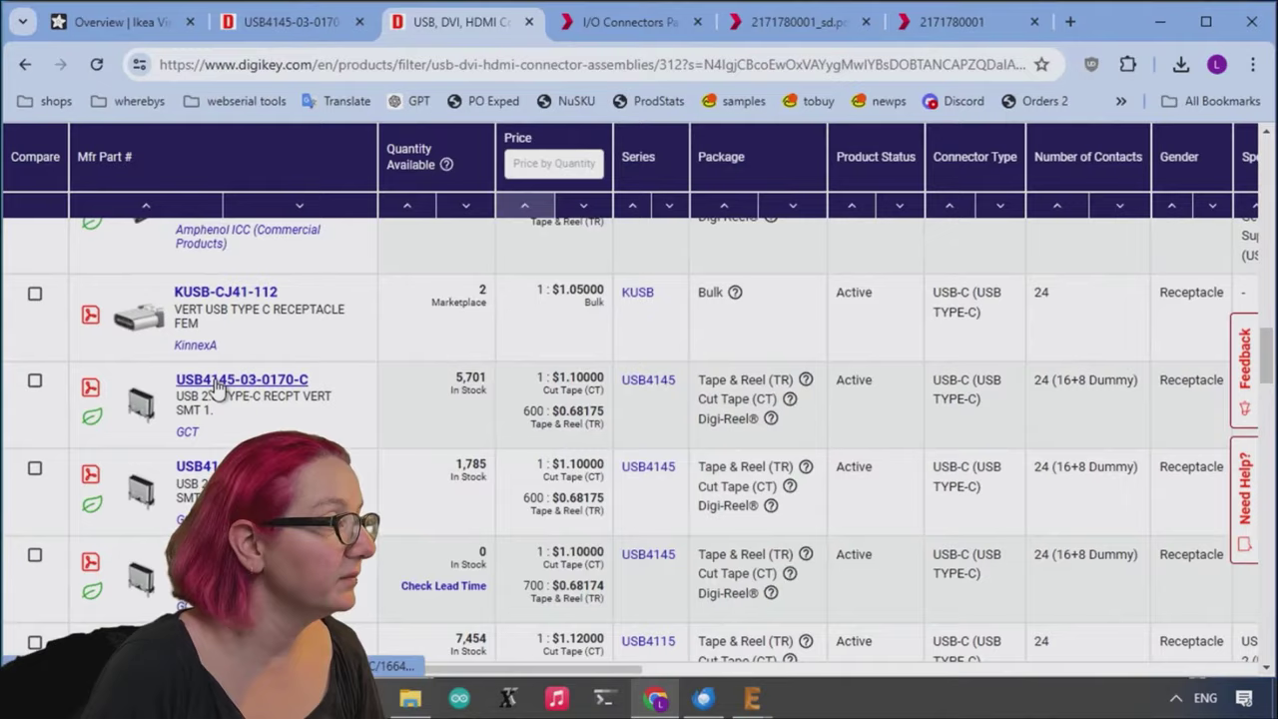
left_click(215, 380)
scroll(973, 238, "down", 1)
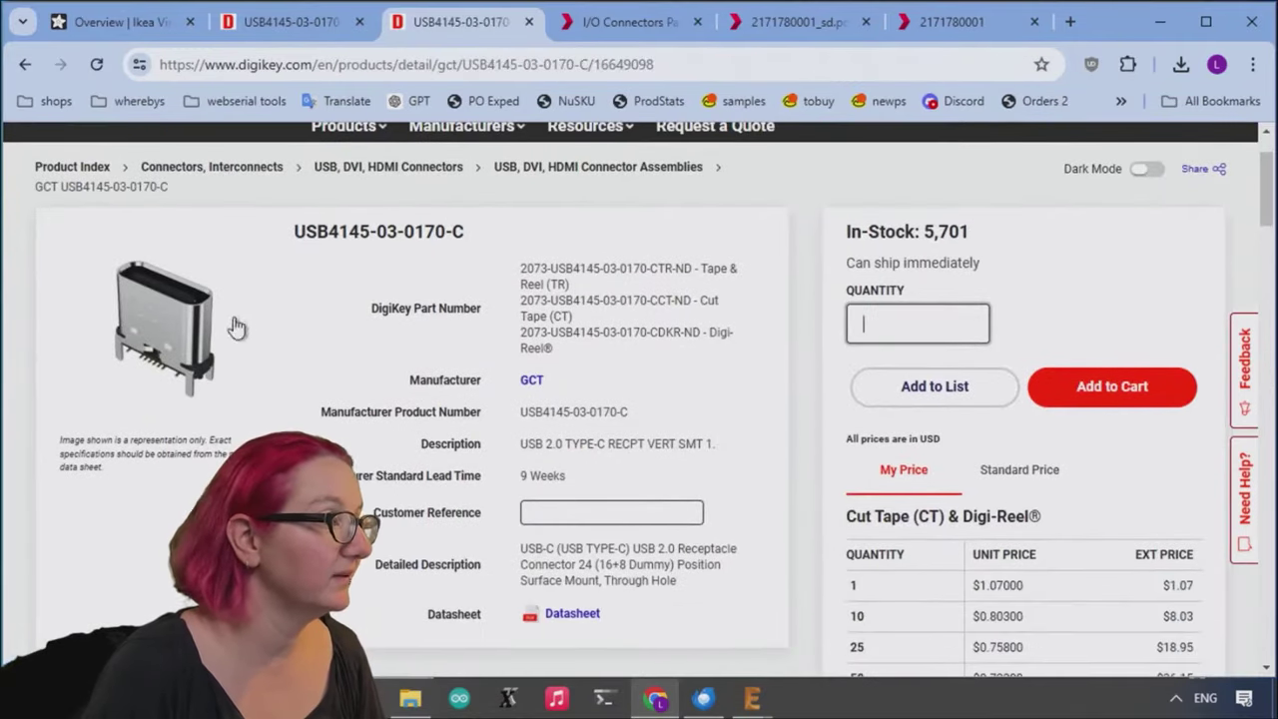
Open the connector's datasheet and examine its mechanical drawing, recommended PCB layout and pin signal table up close
scroll(299, 322, "down", 1)
left_click(572, 516)
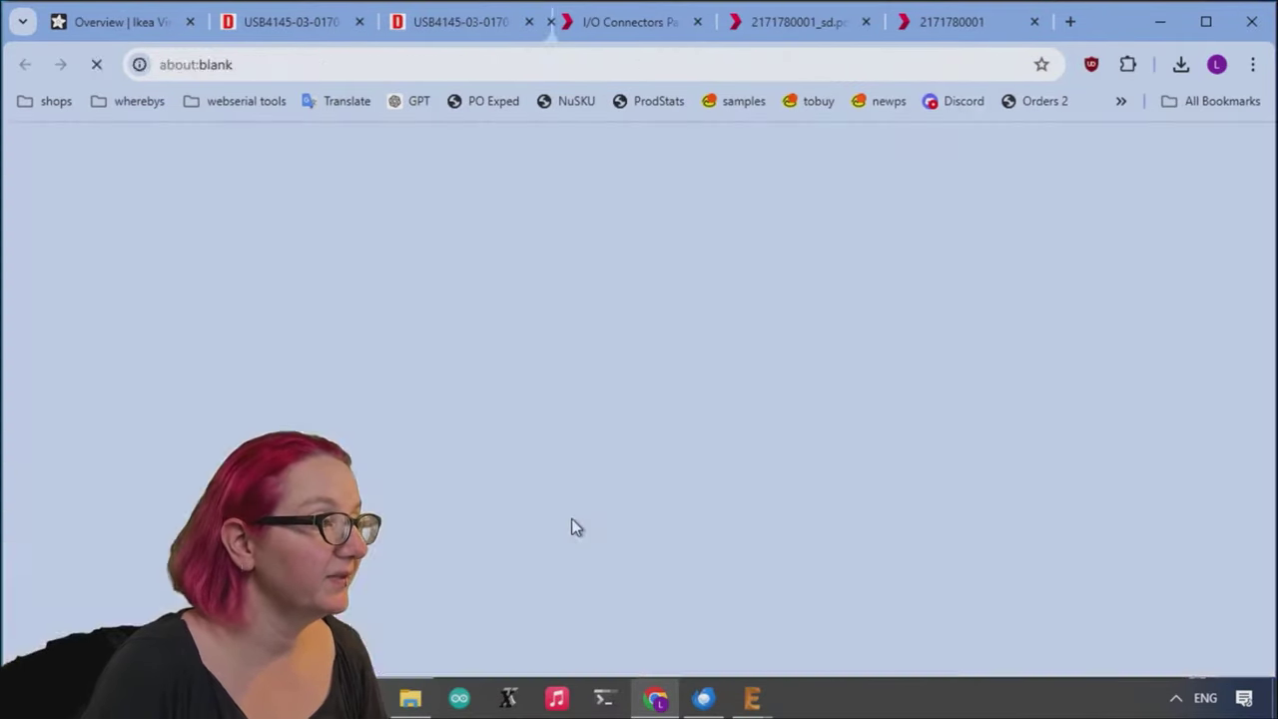
scroll(807, 388, "down", 1)
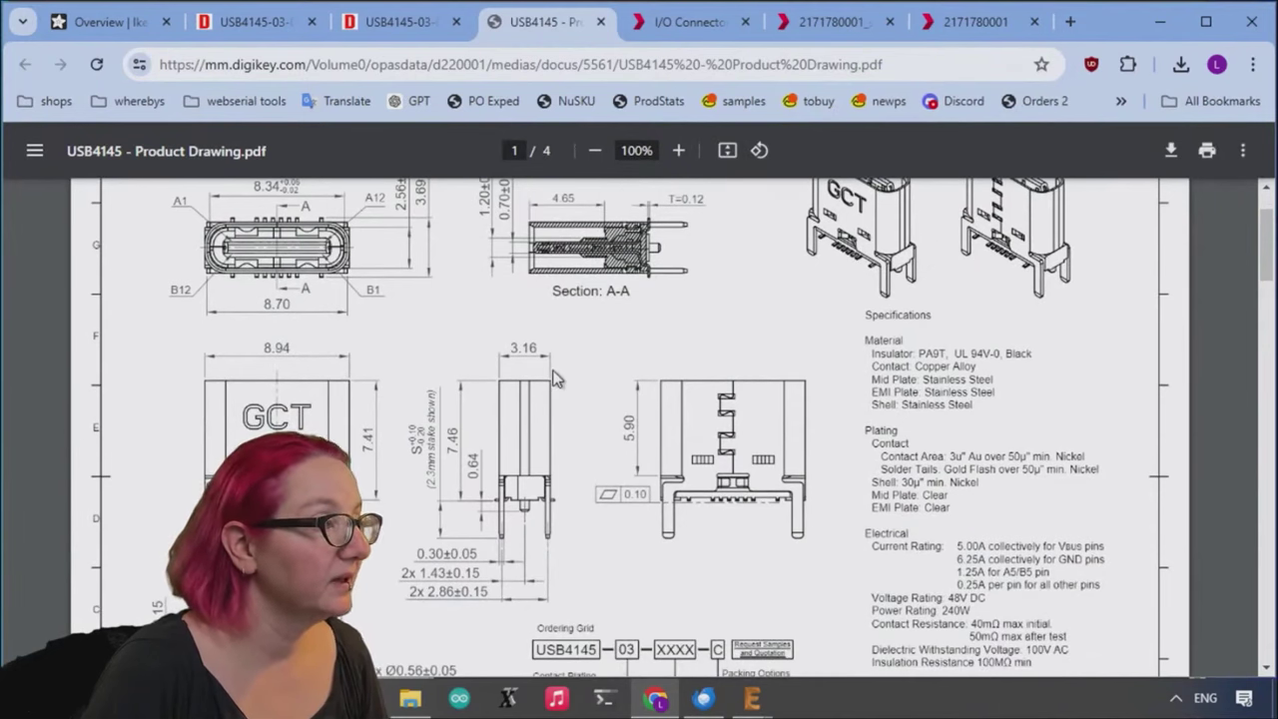
scroll(556, 379, "down", 4)
scroll(556, 379, "down", 5)
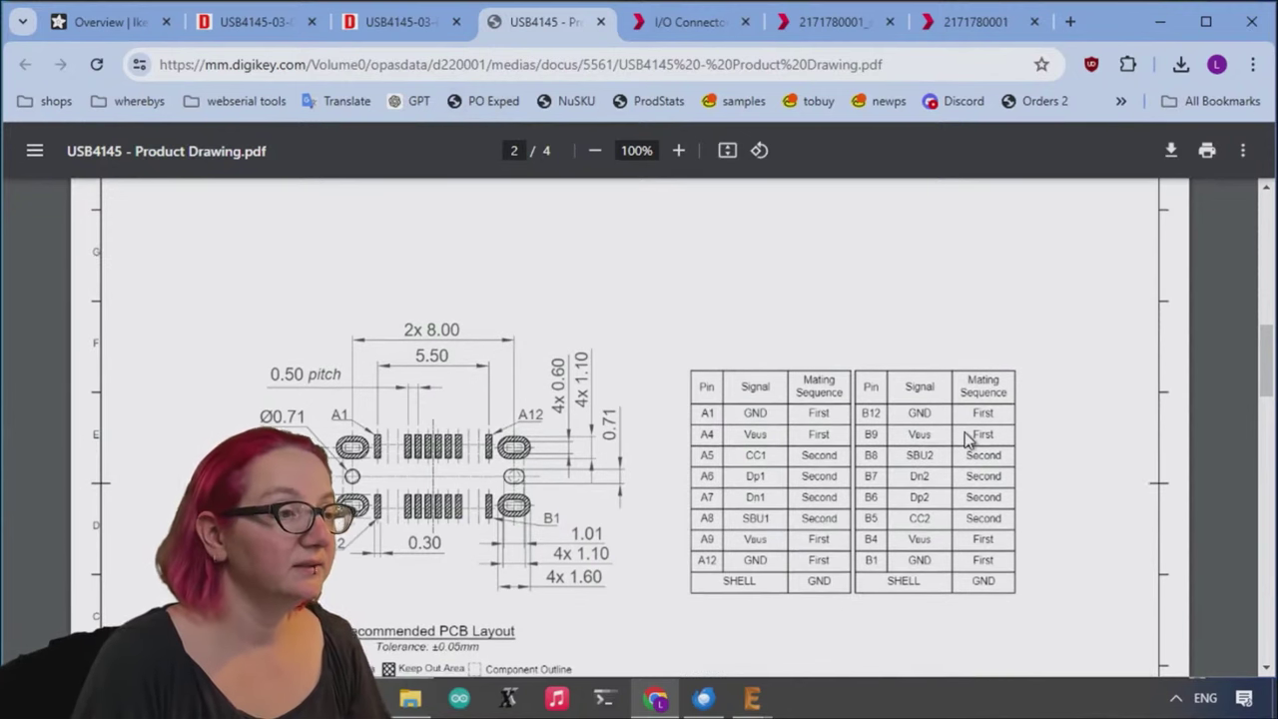
scroll(966, 439, "up", 3)
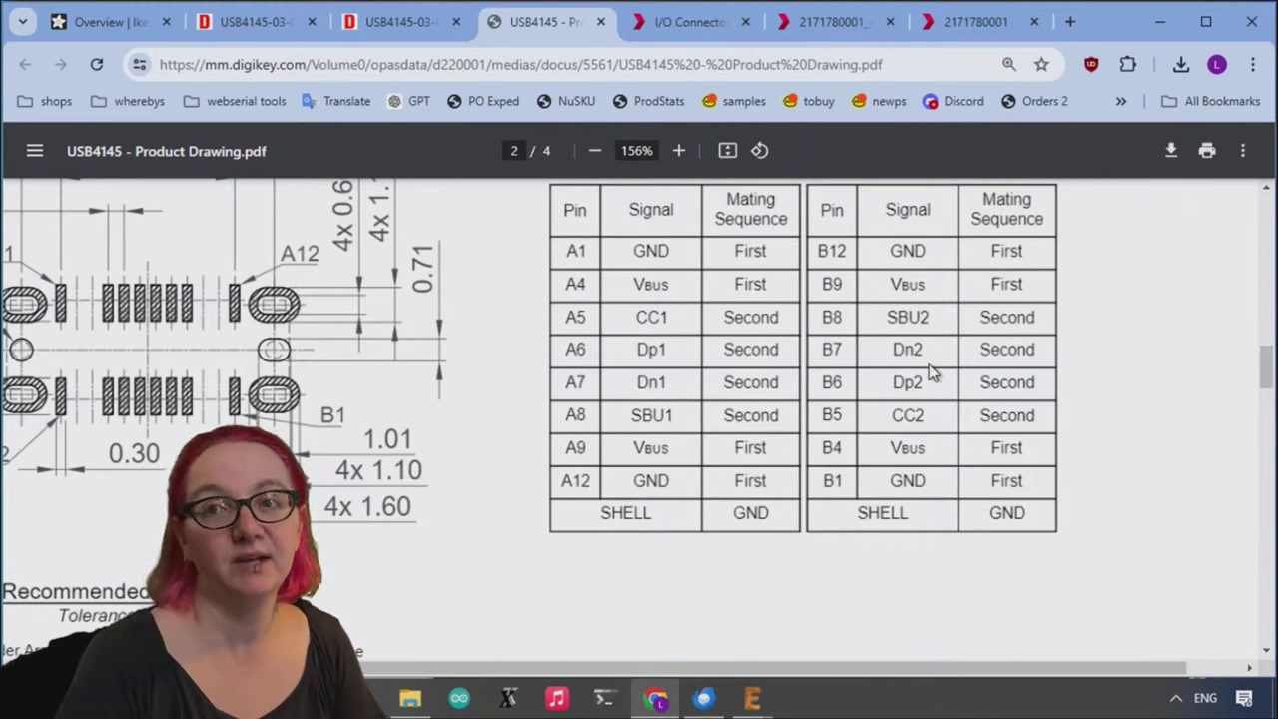
Switch to the ikea_esp32s2.brd board in EAGLE, inspect the USB connector footprint up close, and return to the DigiKey product page
left_click(399, 22)
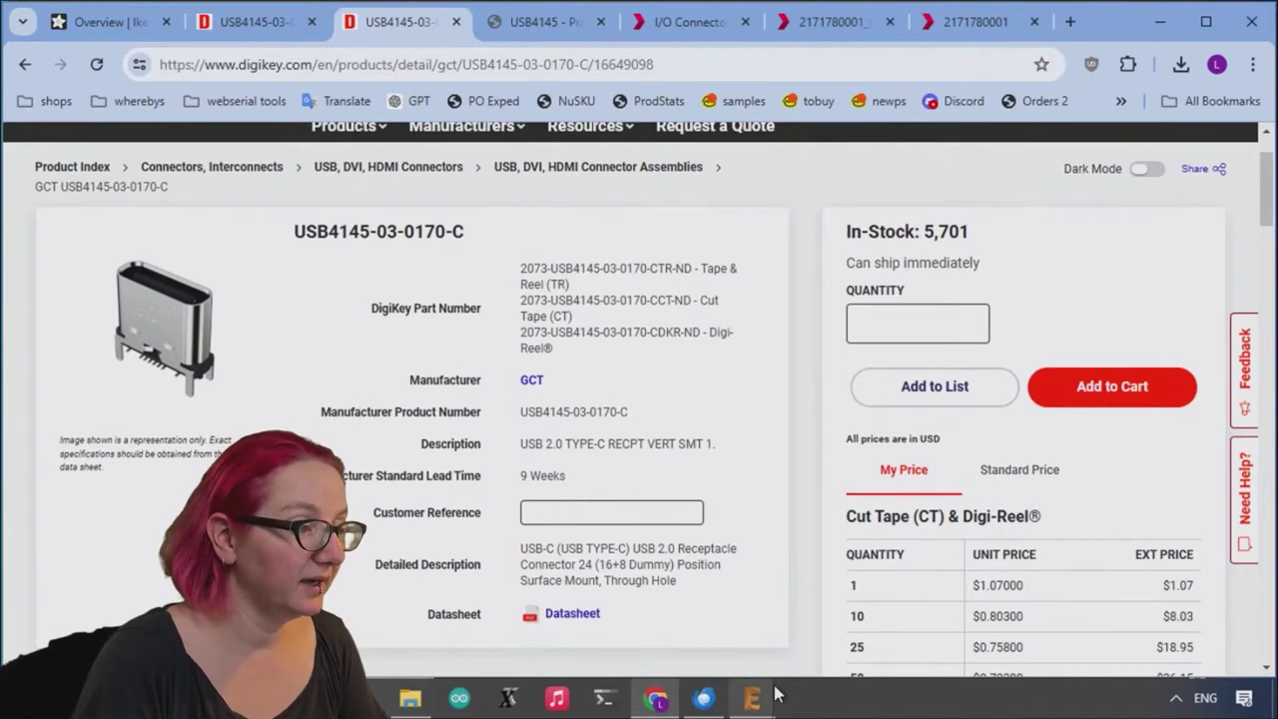
mouse_move(758, 694)
left_click(944, 629)
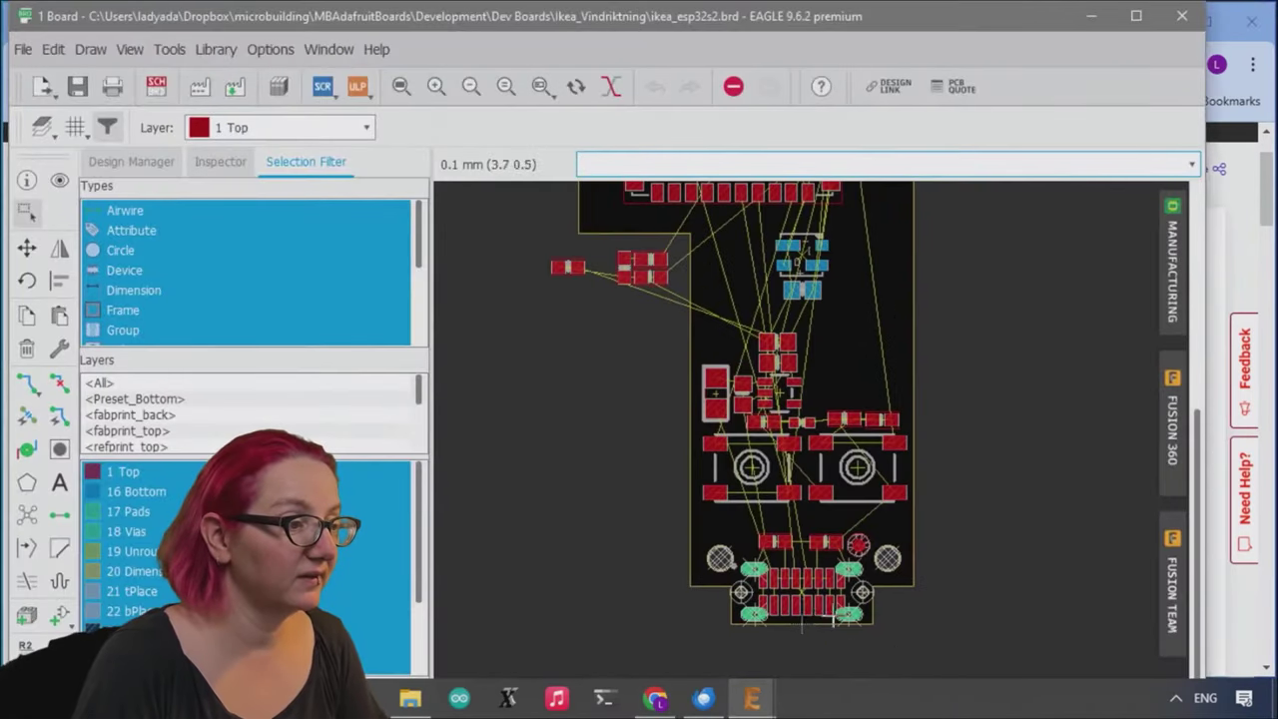
scroll(832, 618, "up", 3)
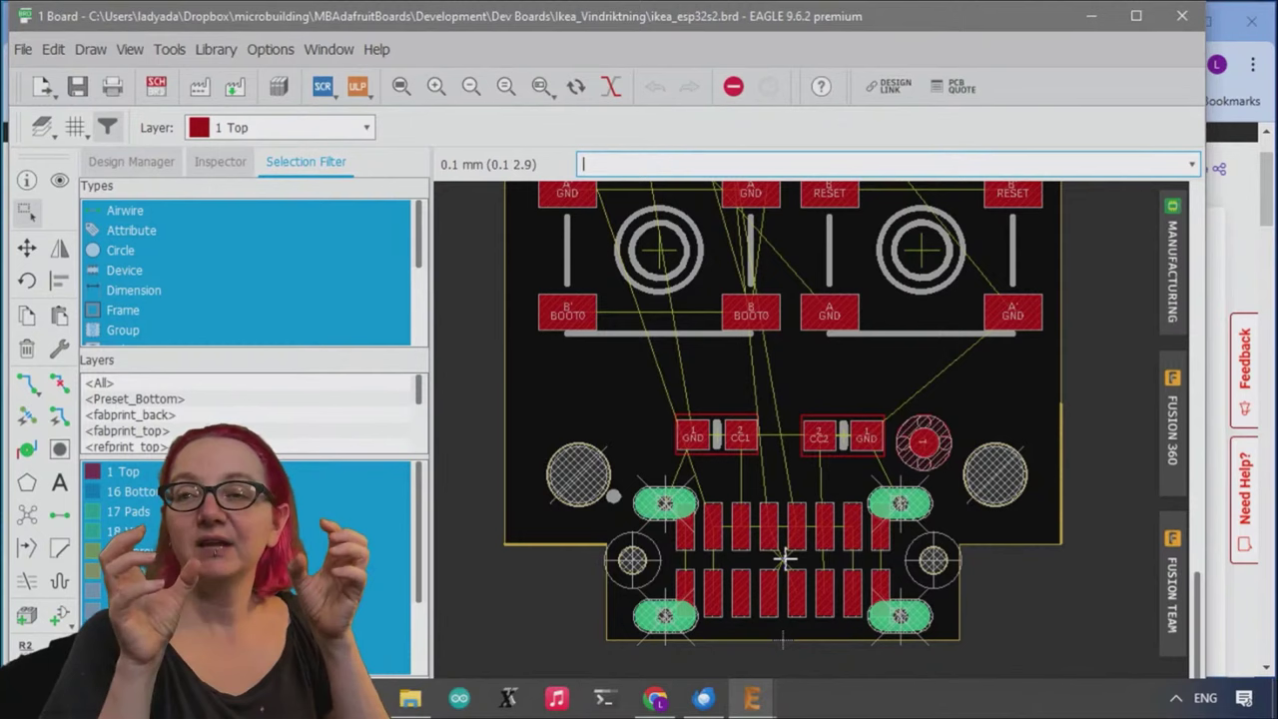
left_click(1092, 20)
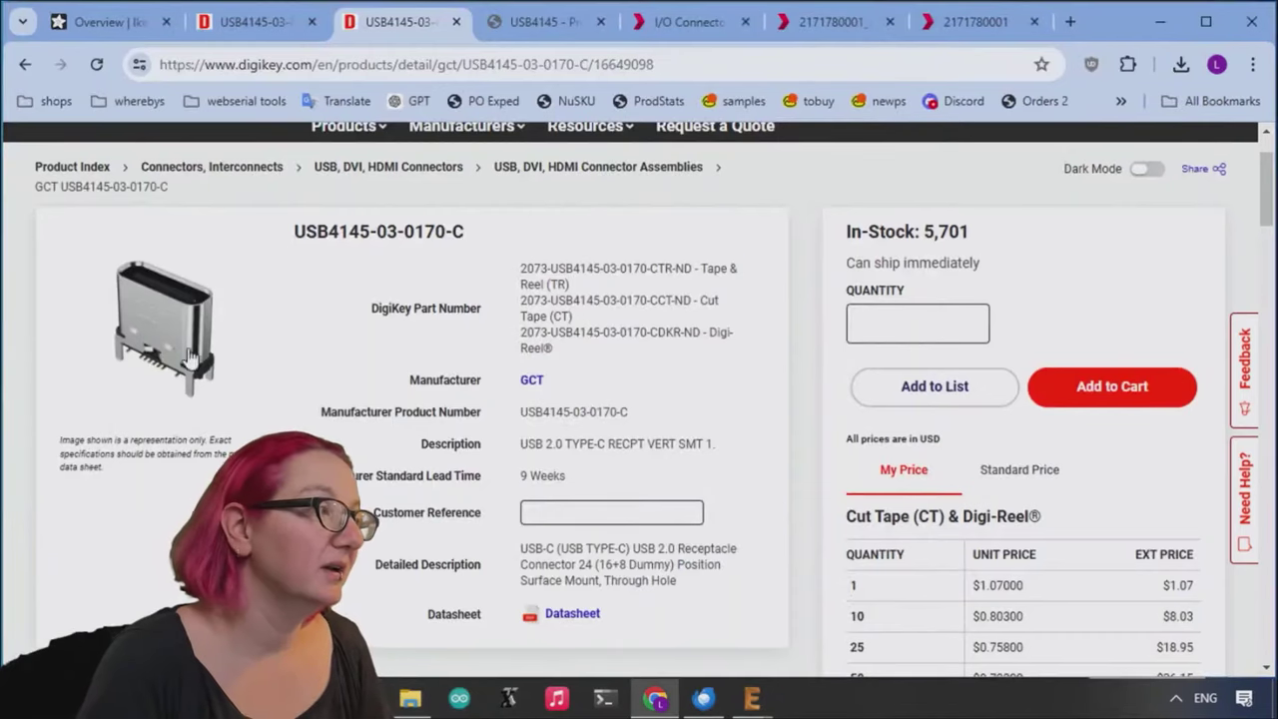